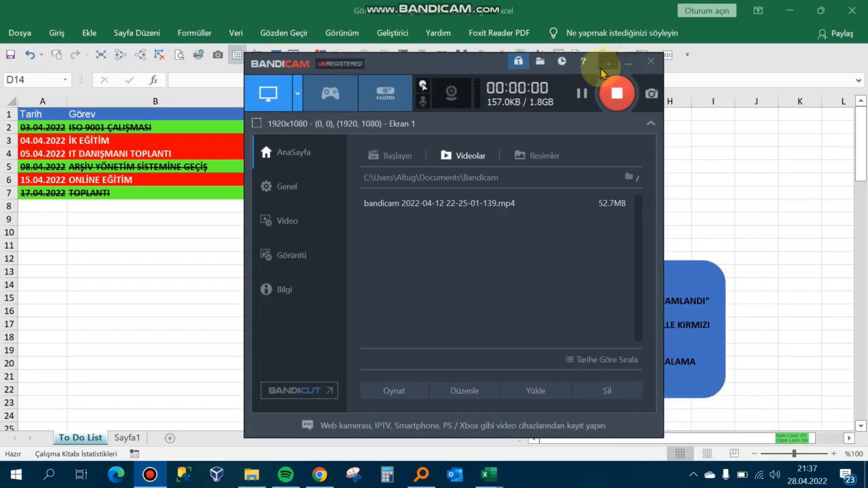
Minimize Bandicam and switch to the Sayfa1 sheet with the unformatted task table
{"action": "left_click", "coordinate": [608, 63]}
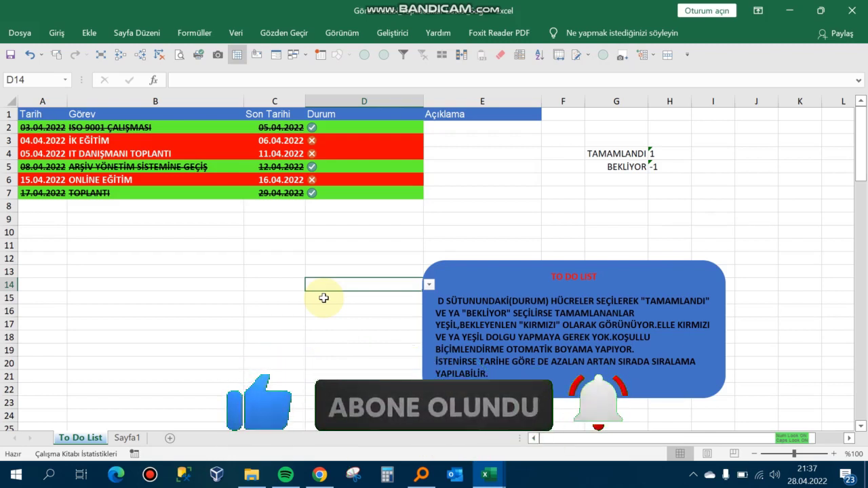
{"action": "left_click", "coordinate": [231, 257]}
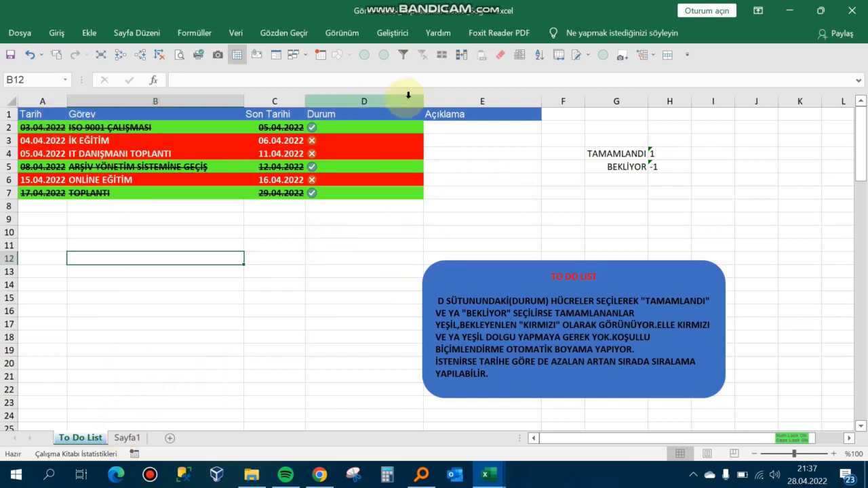
{"action": "left_click", "coordinate": [123, 438]}
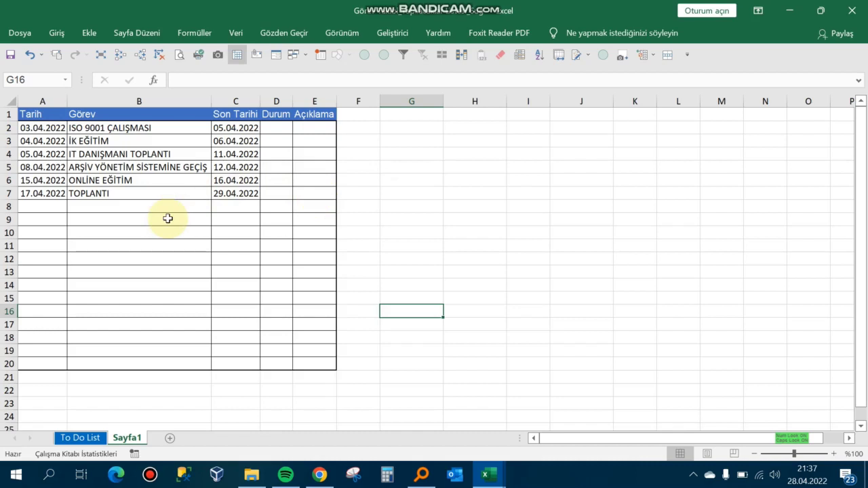
{"action": "left_click", "coordinate": [122, 131]}
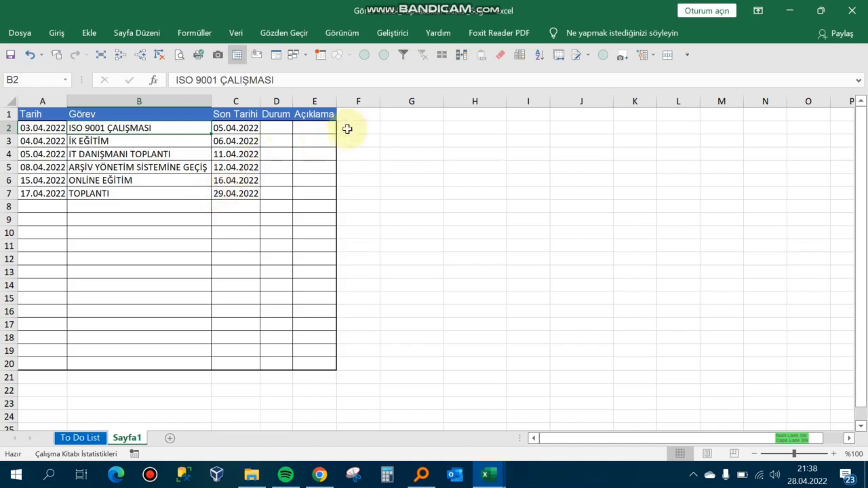
{"action": "left_click", "coordinate": [409, 142]}
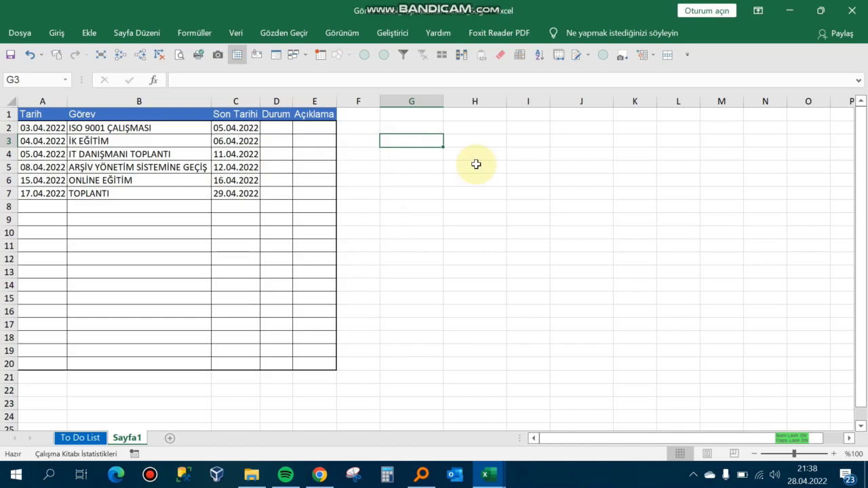
{"action": "left_click", "coordinate": [78, 438]}
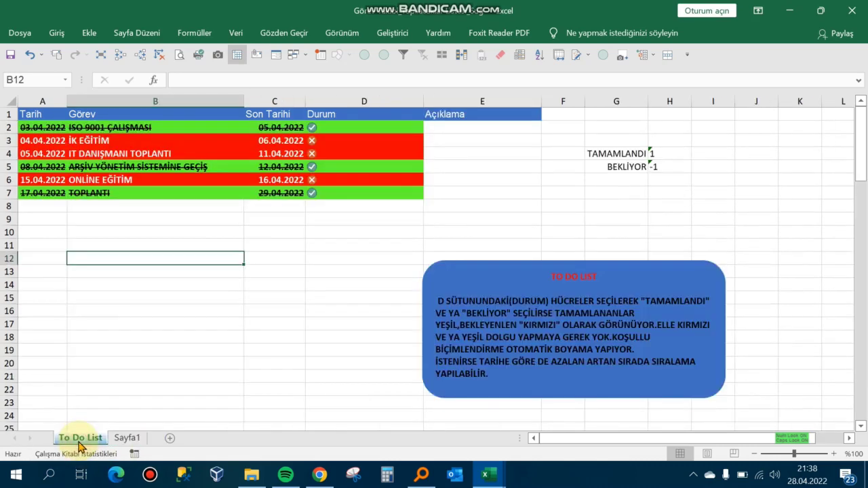
{"action": "left_click", "coordinate": [121, 438]}
{"action": "left_click", "coordinate": [469, 154]}
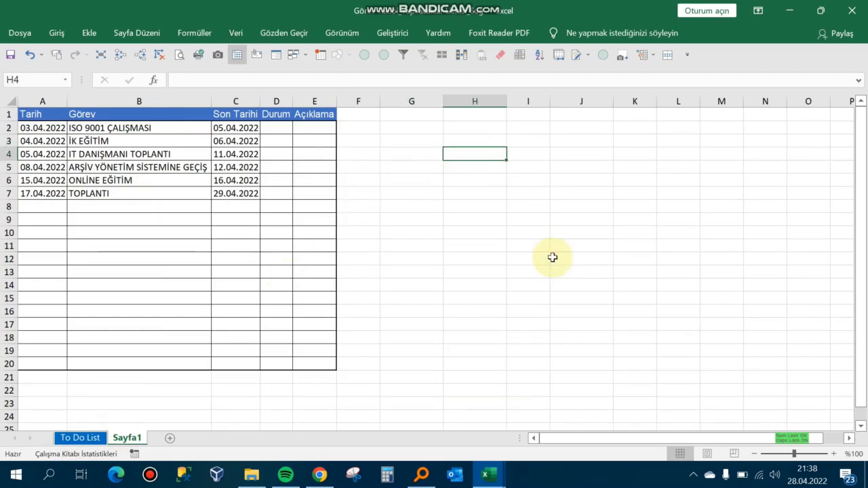
Enter the helper value 1 in cell G4
{"action": "key", "text": "Down"}
{"action": "key", "text": "Left"}
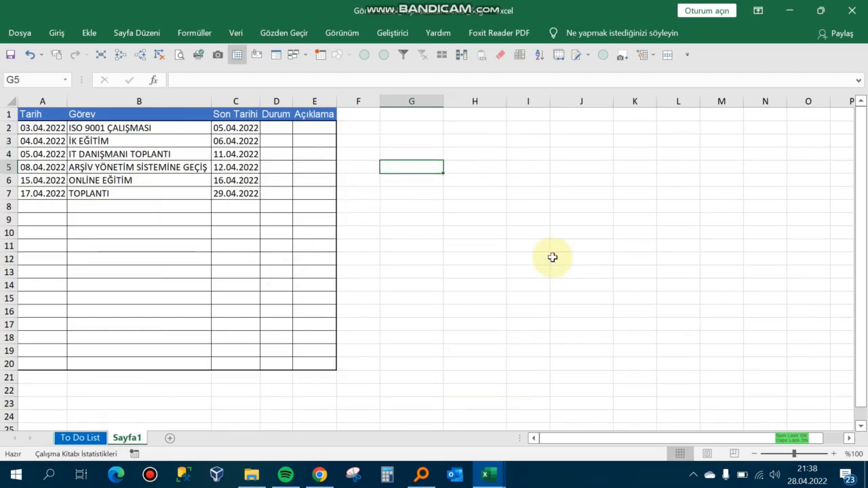
{"action": "key", "text": "Up"}
{"action": "key", "text": "Right"}
{"action": "key", "text": "Left"}
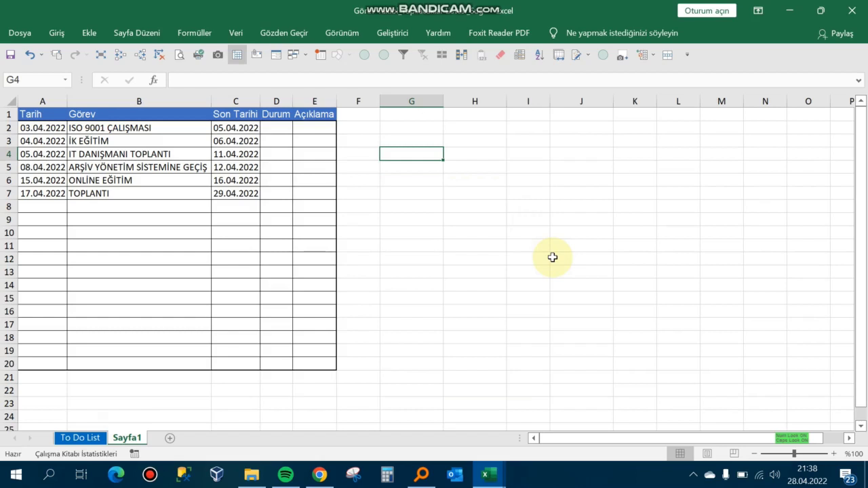
{"action": "key", "text": "Down"}
{"action": "key", "text": "Up"}
{"action": "key", "text": "Down"}
{"action": "key", "text": "Up"}
{"action": "key", "text": "Down"}
{"action": "key", "text": "Up"}
{"action": "type", "text": "1"}
{"action": "key", "text": "Return"}
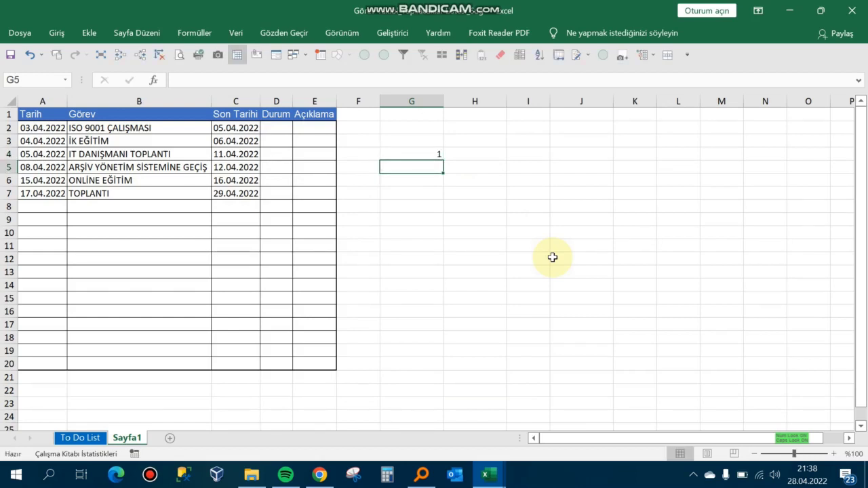
Enter -1 in cell G5 and return to G4
{"action": "type", "text": "-1"}
{"action": "key", "text": "Return"}
{"action": "key", "text": "Left"}
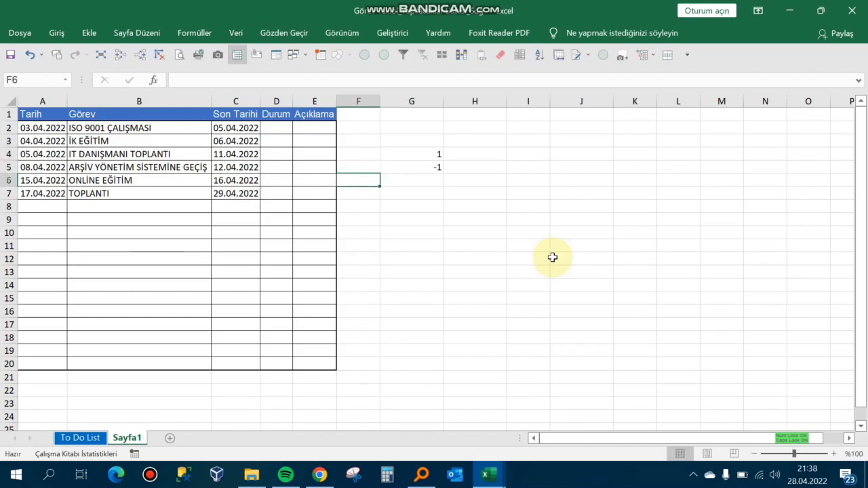
{"action": "key", "text": "Up"}
{"action": "key", "text": "Up"}
{"action": "key", "text": "Right"}
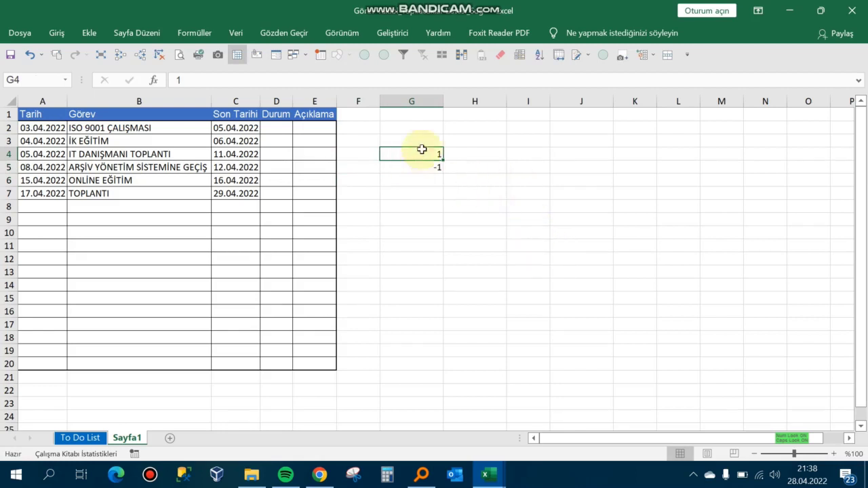
Apply the custom number format "TAMAMLANDI";"BEKLİYOR" to cells G4:G5
{"action": "left_click_drag", "start_coordinate": [429, 153], "coordinate": [433, 168]}
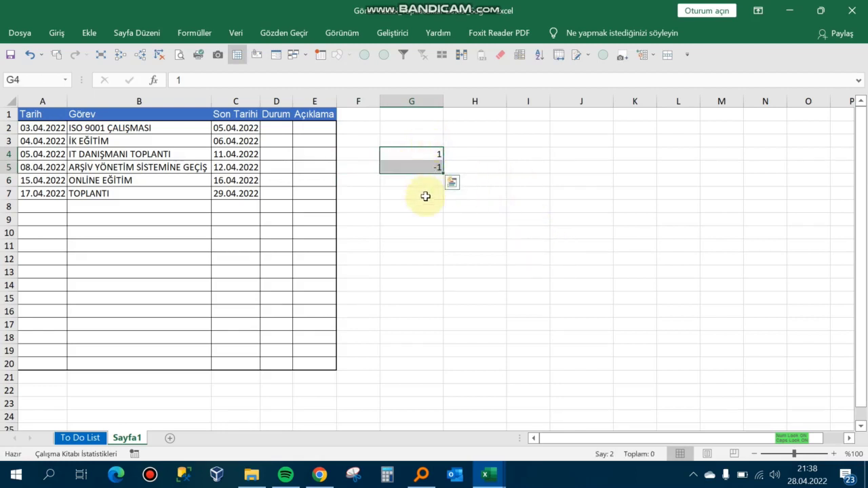
{"action": "right_click", "coordinate": [404, 158]}
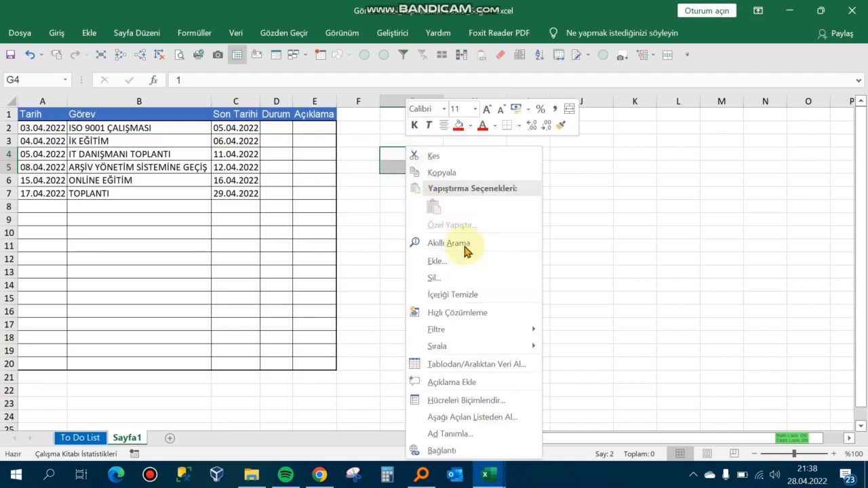
{"action": "left_click", "coordinate": [489, 404]}
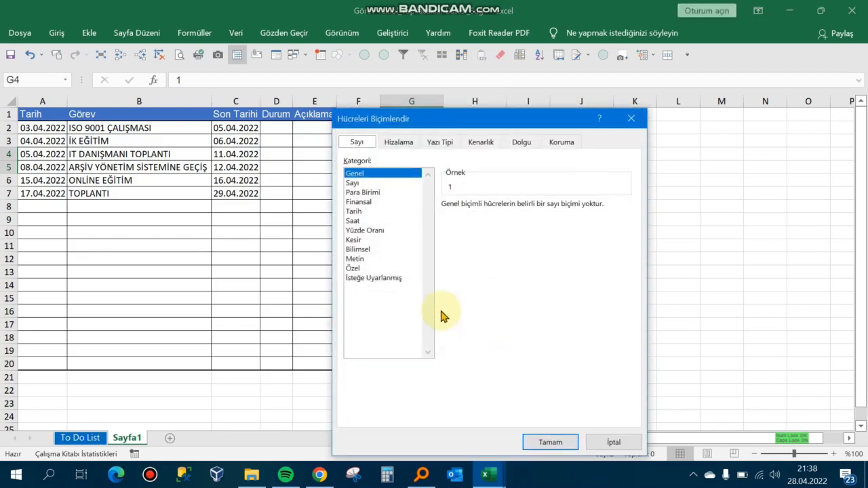
{"action": "left_click", "coordinate": [387, 279]}
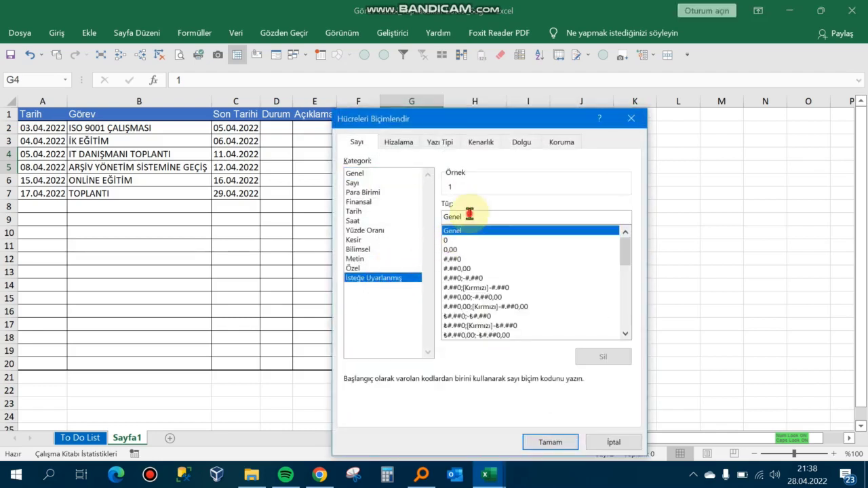
{"action": "left_click", "coordinate": [483, 217]}
{"action": "double_click", "coordinate": [486, 217]}
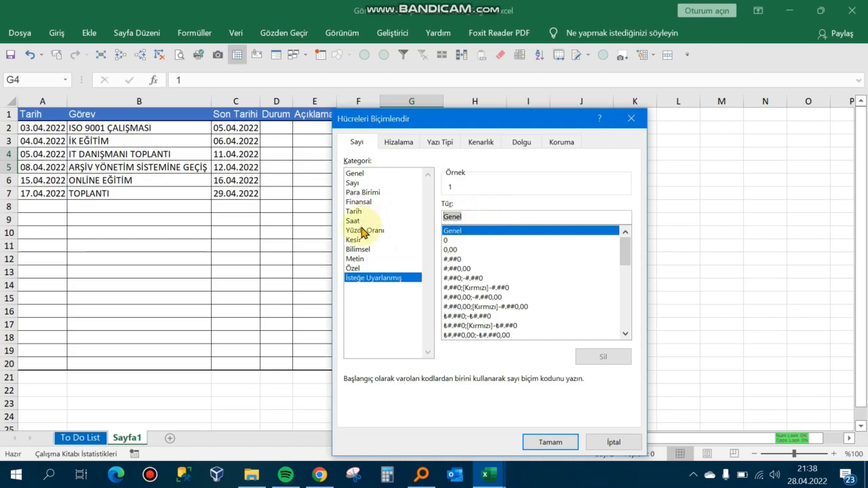
{"action": "key", "text": "BackSpace"}
{"action": "type", "text": "\"TAMAL"}
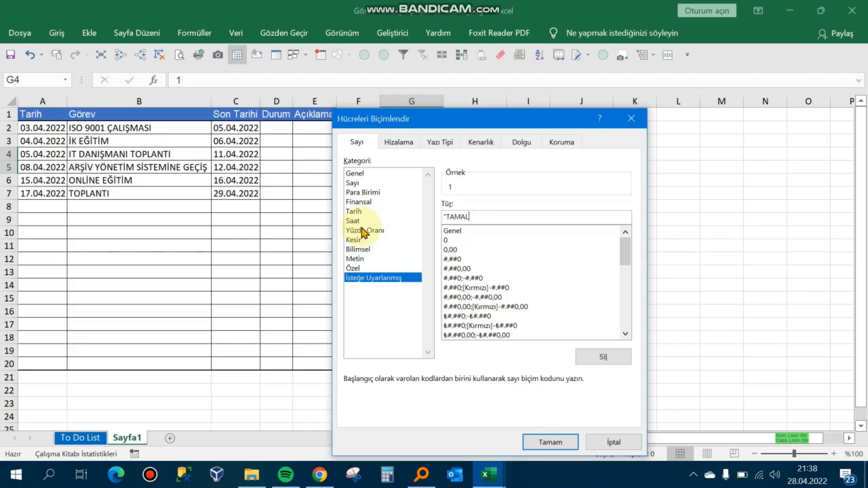
{"action": "key", "text": "BackSpace"}
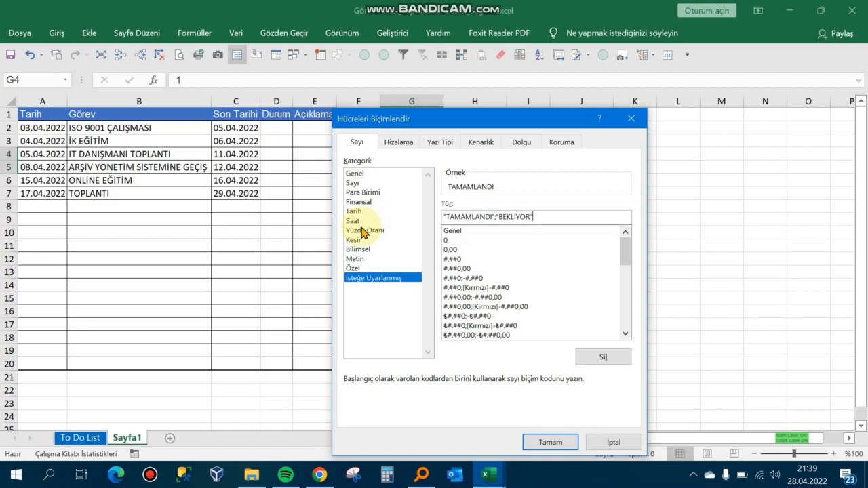
{"action": "left_click", "coordinate": [554, 442]}
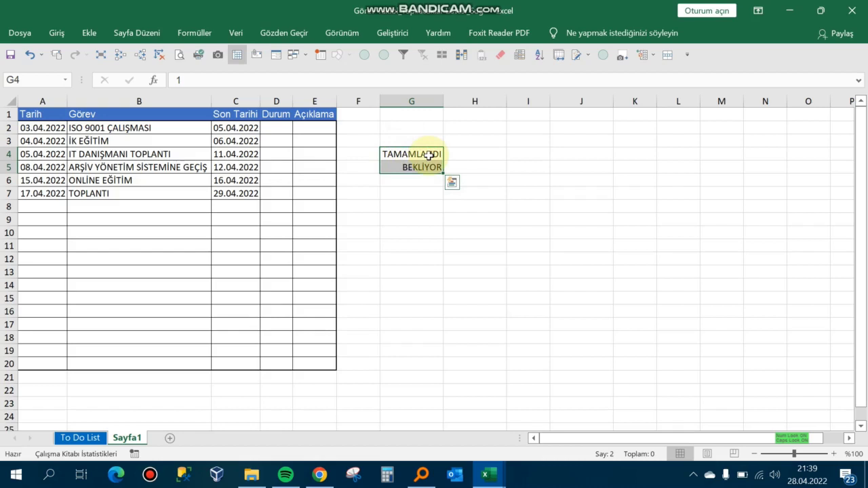
Fill cell G4 (TAMAMLANDI) green
{"action": "left_click", "coordinate": [427, 158]}
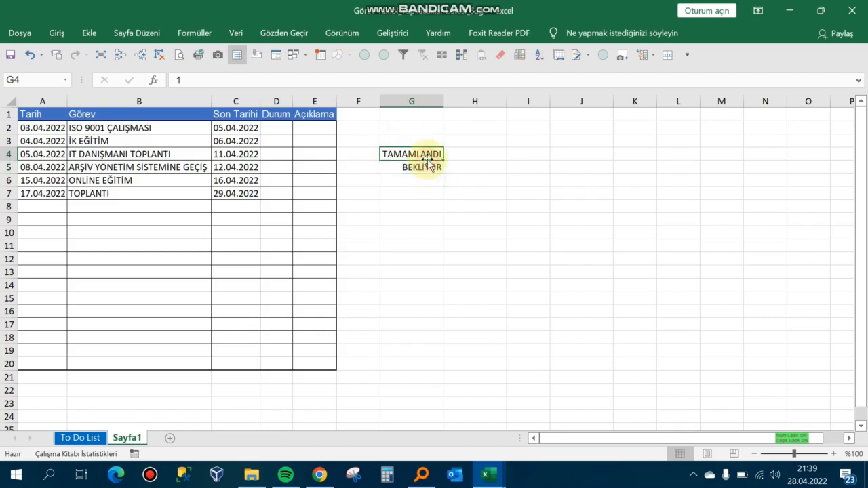
{"action": "left_click", "coordinate": [56, 32]}
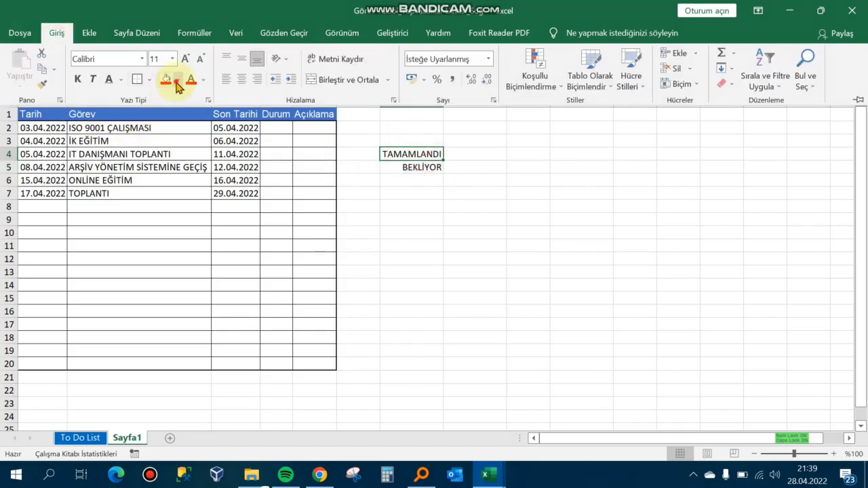
{"action": "left_click", "coordinate": [177, 79]}
{"action": "left_click", "coordinate": [171, 215]}
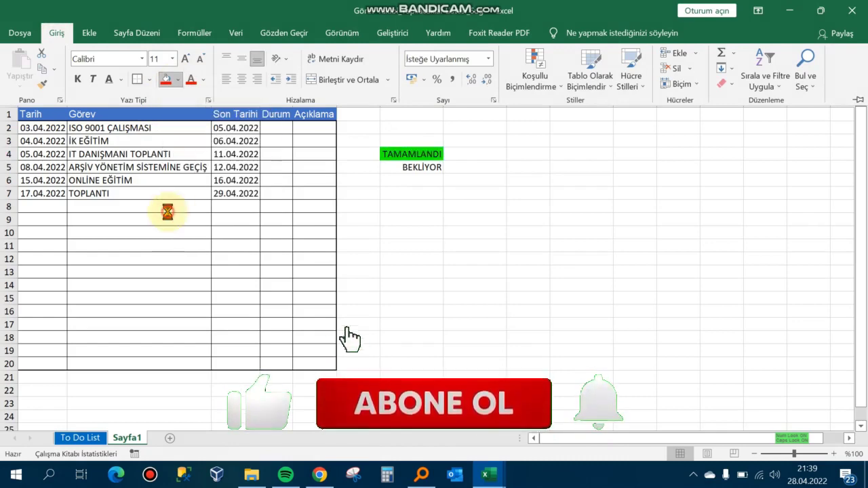
Fill cell G5 (BEKLİYOR) red
{"action": "left_click", "coordinate": [418, 177]}
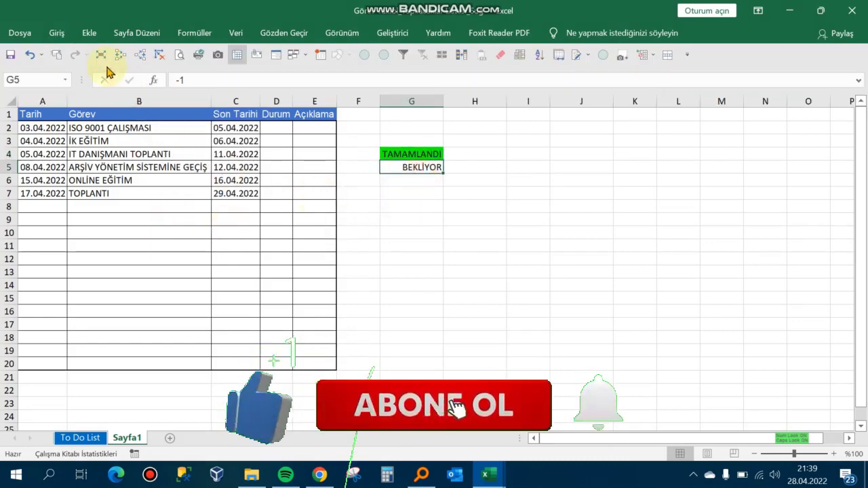
{"action": "left_click", "coordinate": [58, 32]}
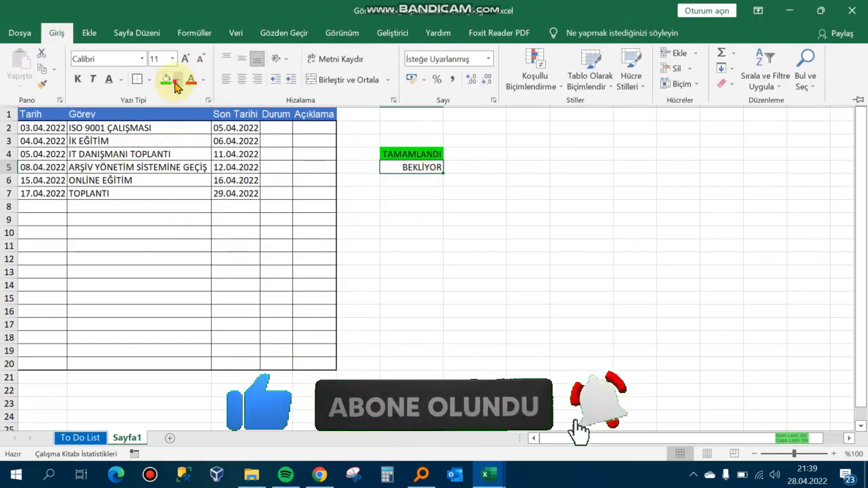
{"action": "left_click", "coordinate": [177, 79]}
{"action": "left_click", "coordinate": [178, 188]}
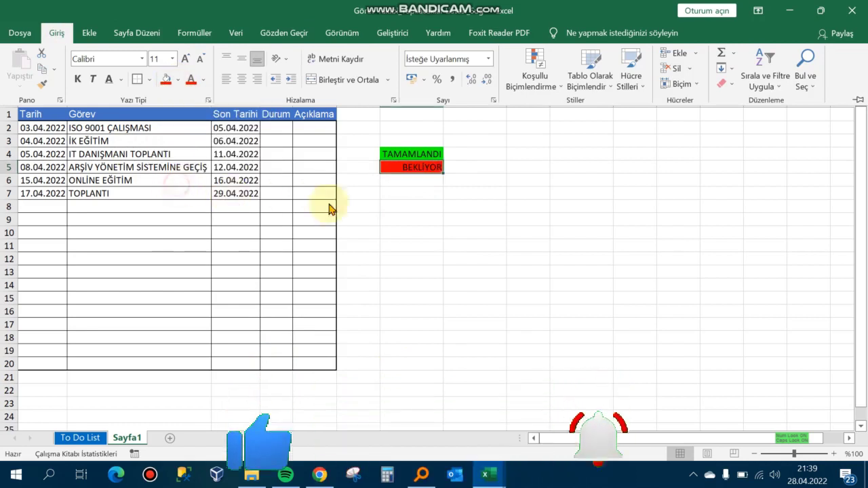
{"action": "left_click", "coordinate": [429, 256]}
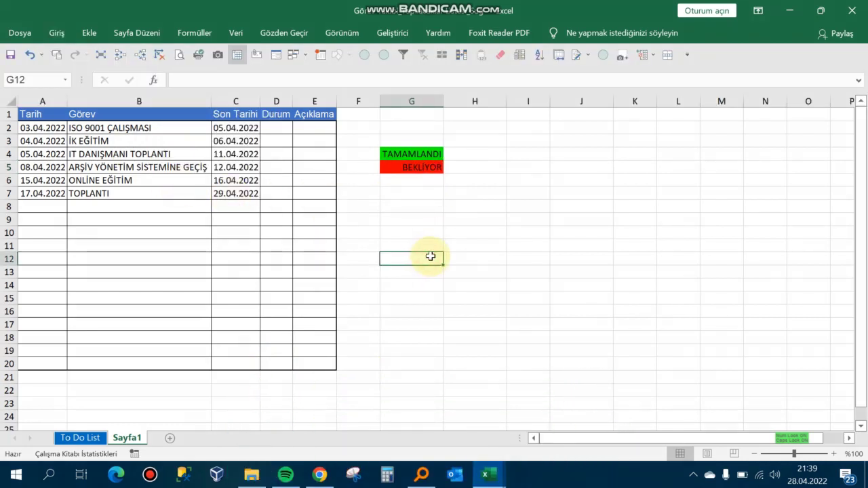
{"action": "left_click", "coordinate": [380, 202]}
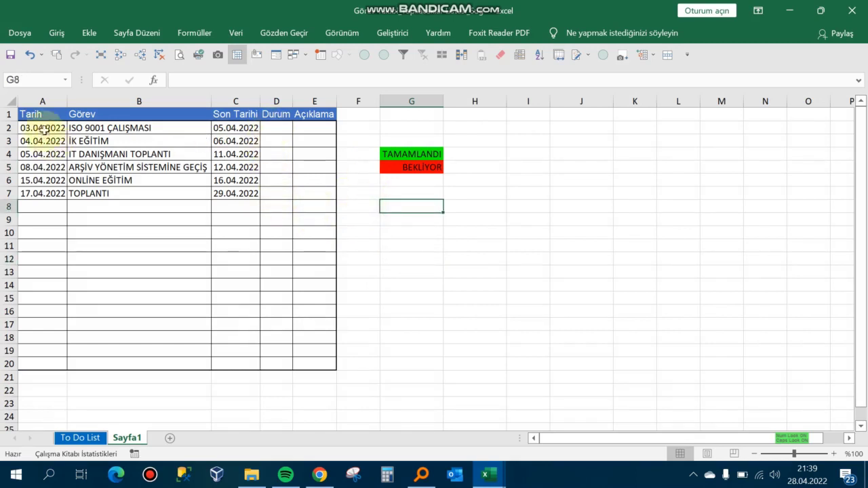
Create a formula-based conditional formatting rule =$D2=1 for rows A2:E20
{"action": "left_click_drag", "start_coordinate": [44, 129], "coordinate": [303, 365]}
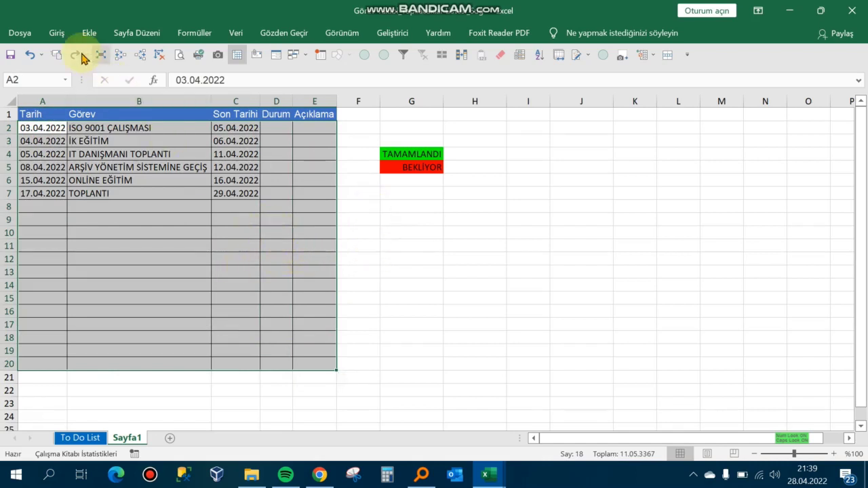
{"action": "left_click", "coordinate": [52, 32]}
{"action": "left_click", "coordinate": [546, 73]}
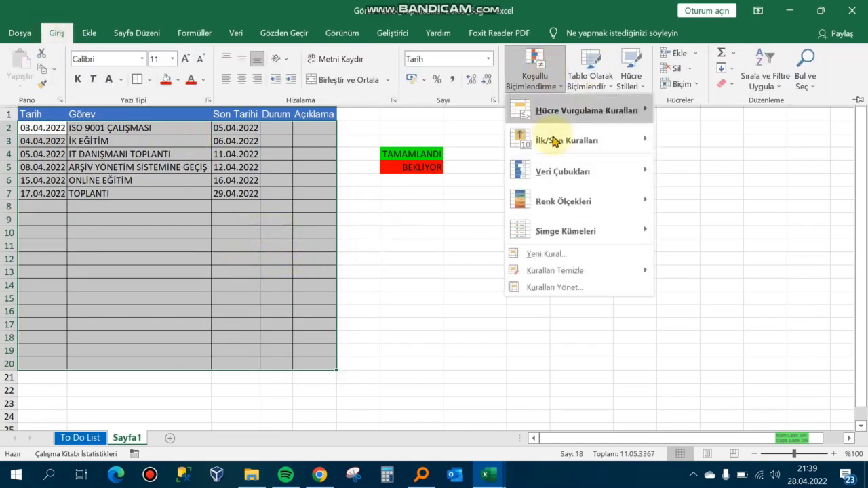
{"action": "left_click", "coordinate": [589, 264]}
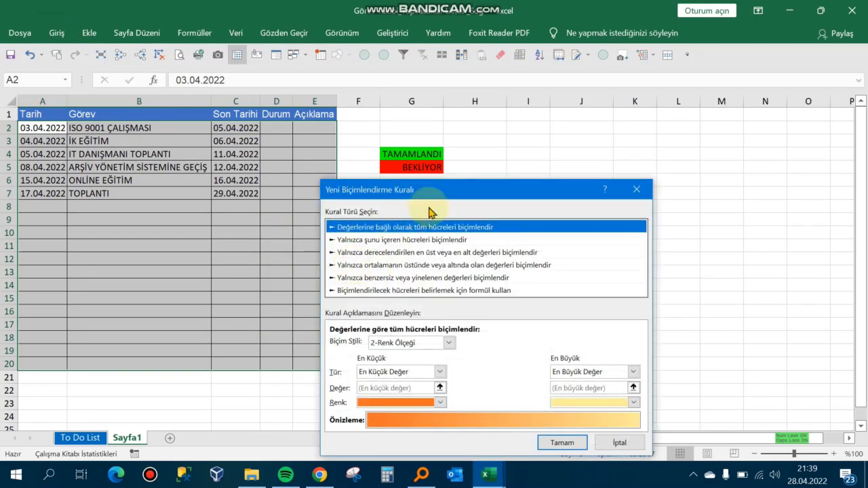
{"action": "left_click_drag", "start_coordinate": [459, 188], "coordinate": [463, 96]}
{"action": "left_click", "coordinate": [442, 196]}
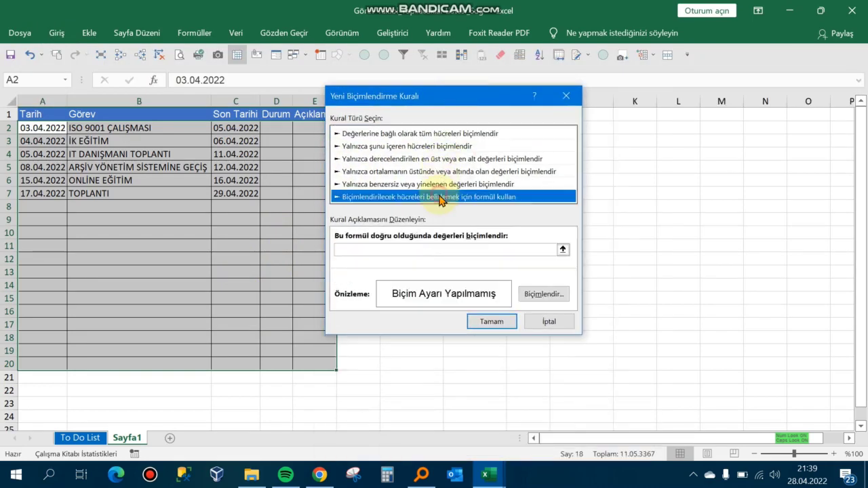
{"action": "left_click", "coordinate": [419, 250]}
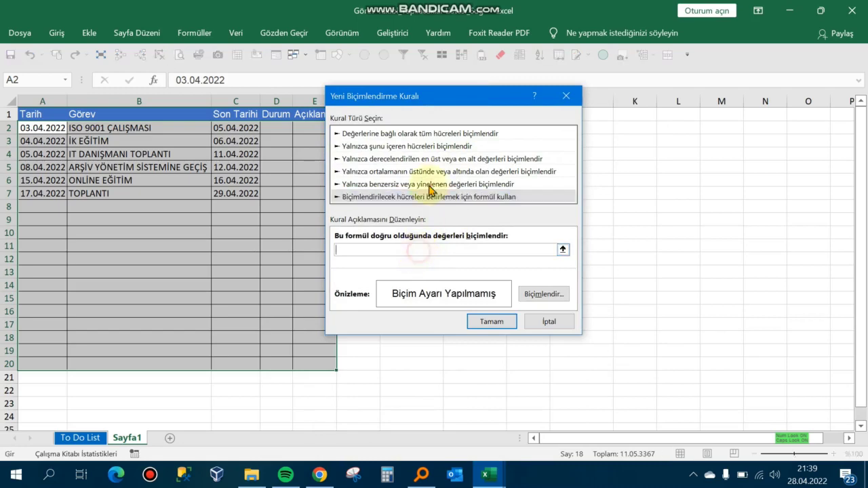
{"action": "mouse_move", "coordinate": [456, 102]}
{"action": "left_mouse_down"}
{"action": "mouse_move", "coordinate": [531, 120]}
{"action": "mouse_move", "coordinate": [523, 213]}
{"action": "left_mouse_up"}
{"action": "type", "text": "="}
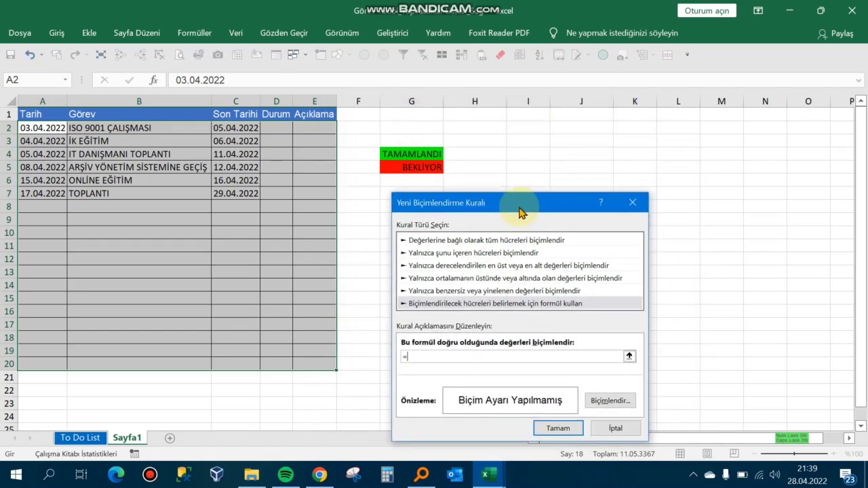
{"action": "left_click", "coordinate": [278, 126]}
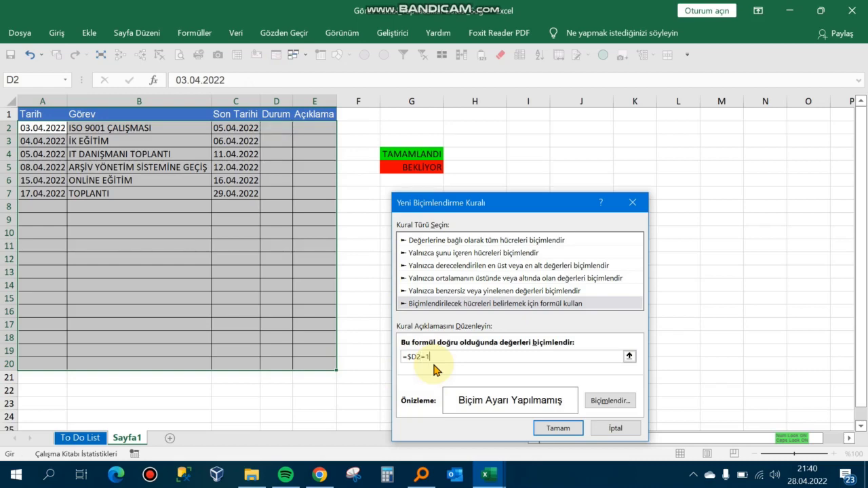
Give the =$D2=1 rule a green fill and save it
{"action": "left_click", "coordinate": [607, 401]}
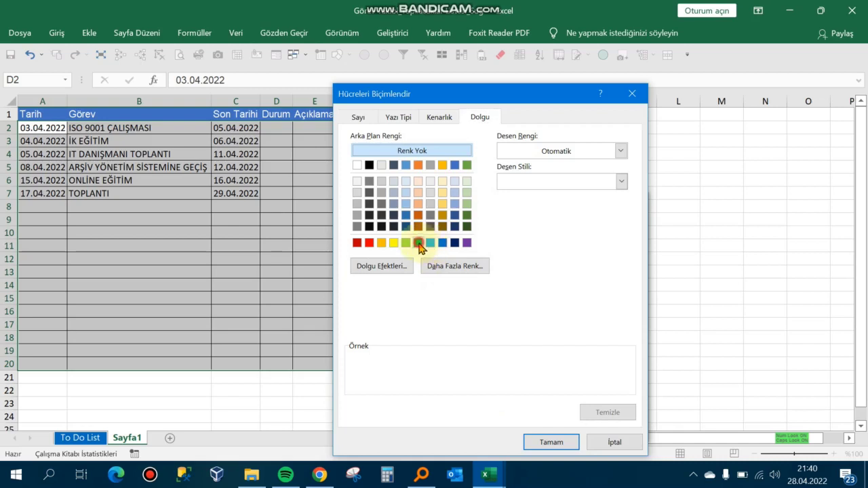
{"action": "left_click", "coordinate": [418, 243]}
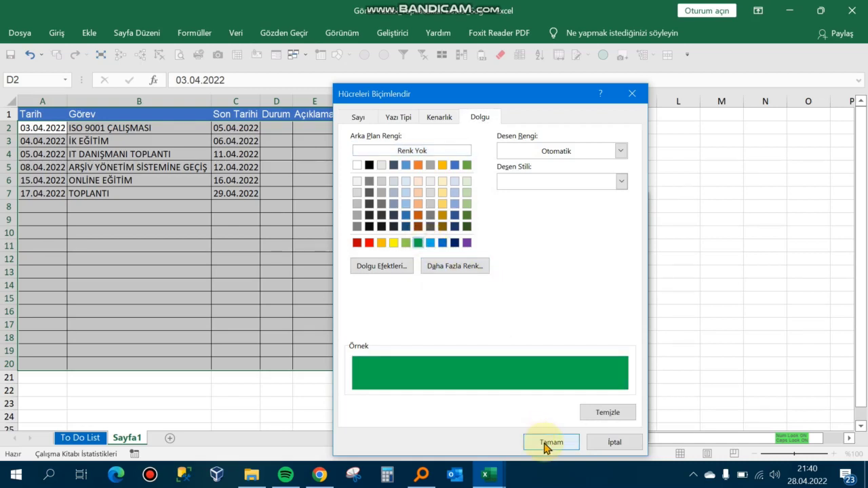
{"action": "left_click", "coordinate": [546, 442]}
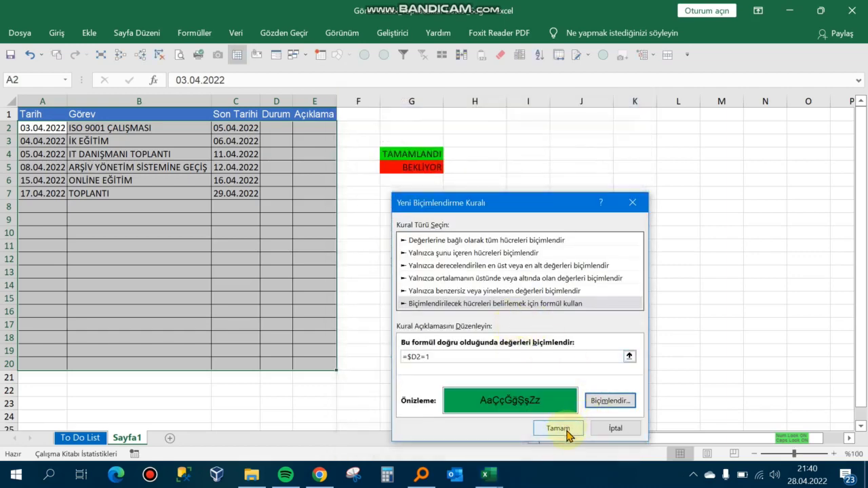
{"action": "left_click", "coordinate": [566, 432]}
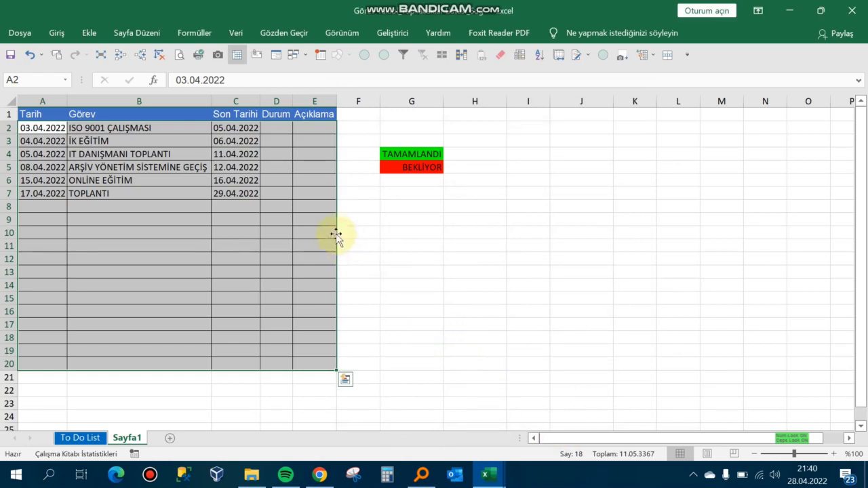
Start a second formula-based rule with the condition =$D2=-1
{"action": "left_click", "coordinate": [56, 32]}
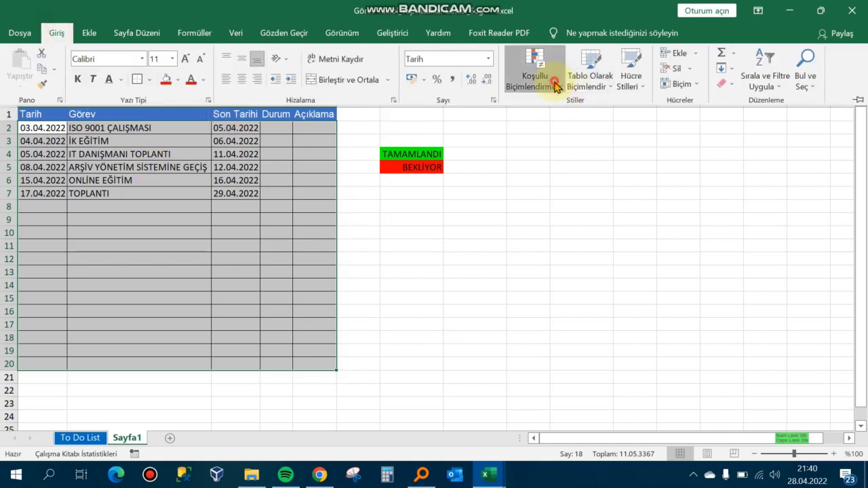
{"action": "left_click", "coordinate": [553, 84]}
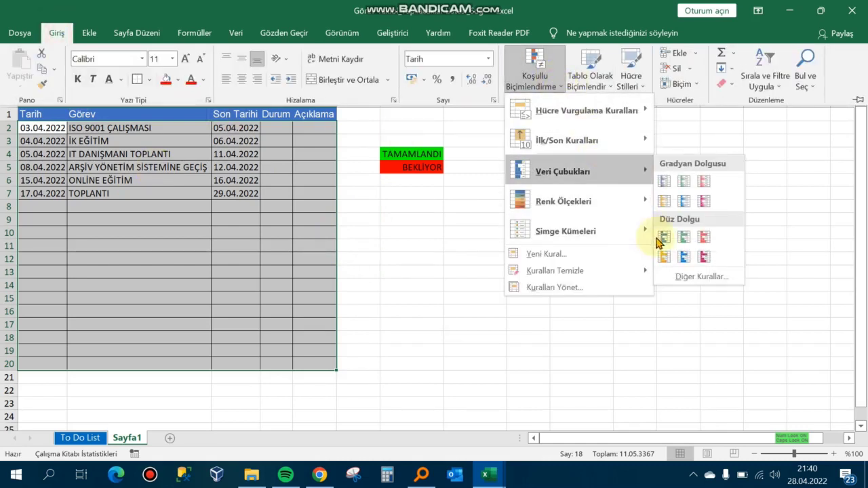
{"action": "left_click", "coordinate": [599, 254]}
{"action": "left_click", "coordinate": [431, 290]}
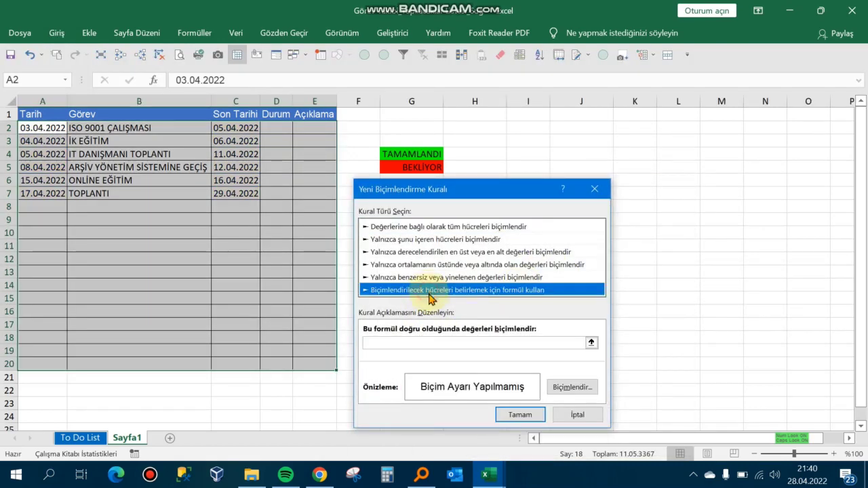
{"action": "left_click", "coordinate": [425, 343]}
{"action": "type", "text": "="}
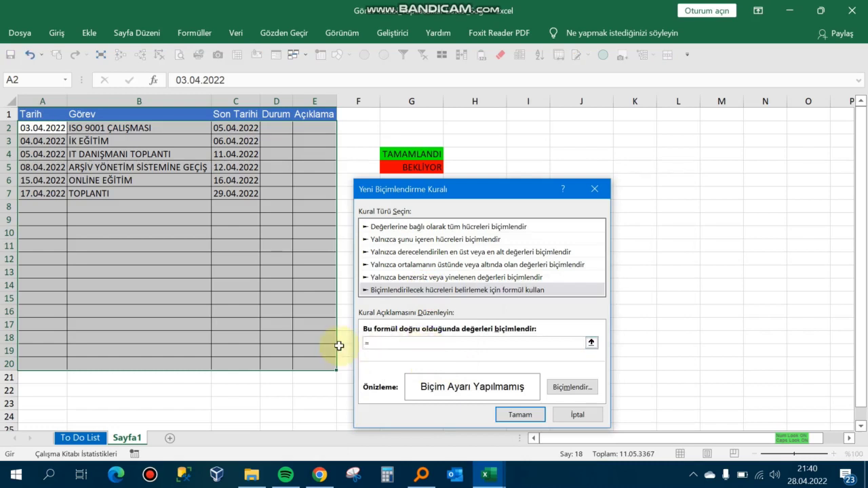
{"action": "left_click", "coordinate": [284, 128]}
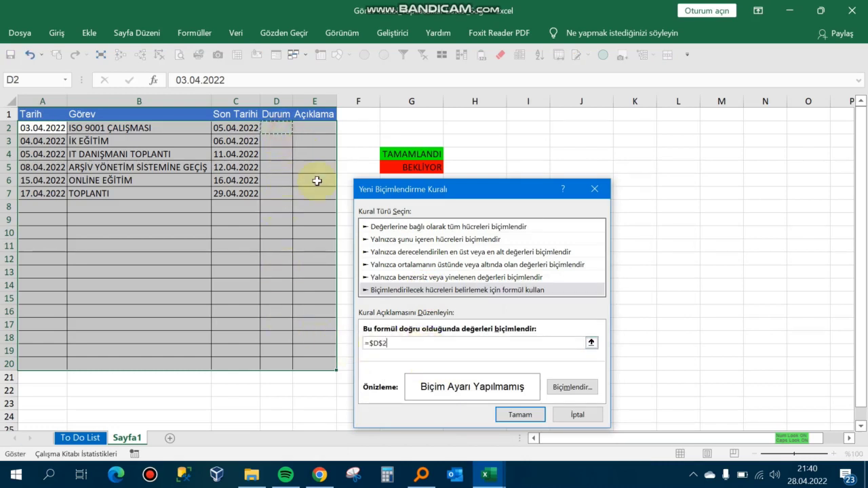
{"action": "key", "text": "F4"}
{"action": "type", "text": "=-1"}
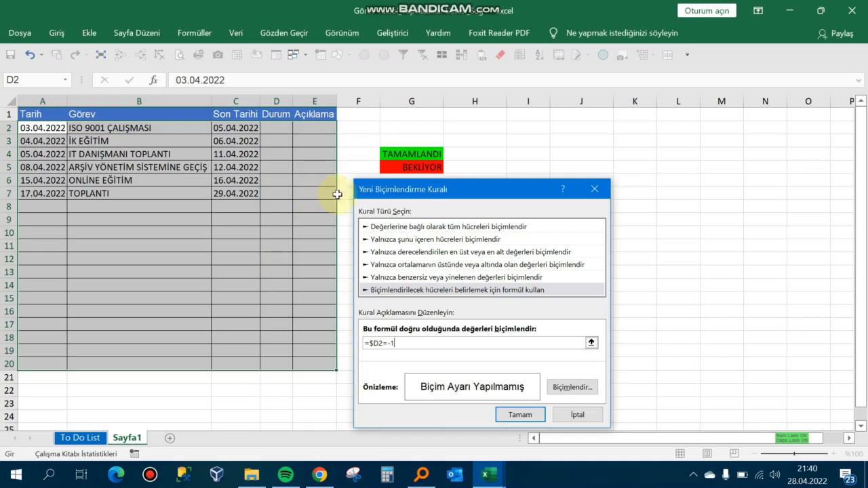
Give the =$D2=-1 rule a red fill with black font and save it
{"action": "left_click", "coordinate": [571, 387]}
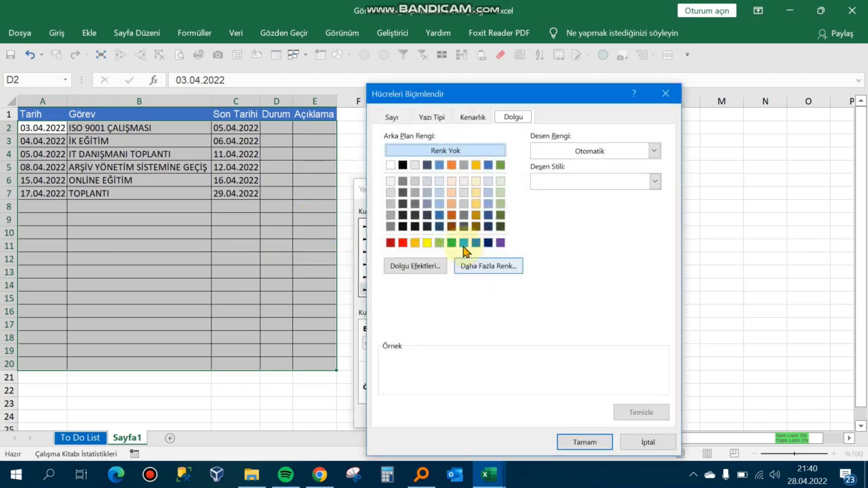
{"action": "left_click", "coordinate": [403, 243]}
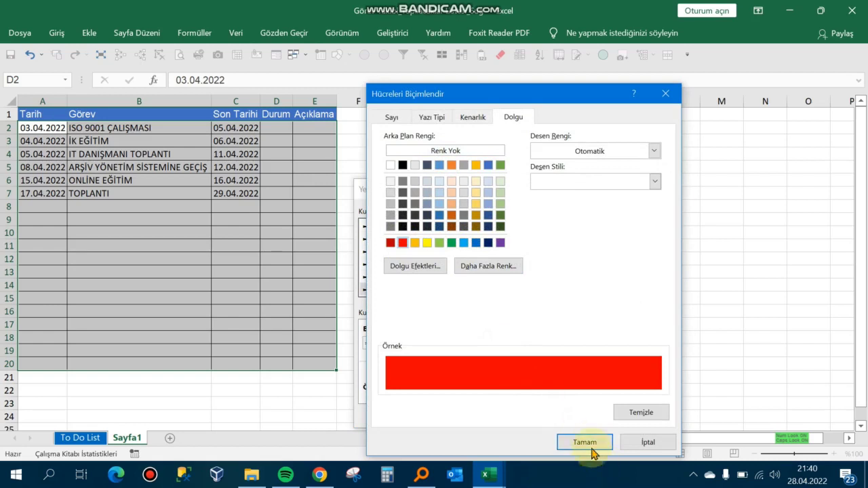
{"action": "left_click", "coordinate": [430, 116]}
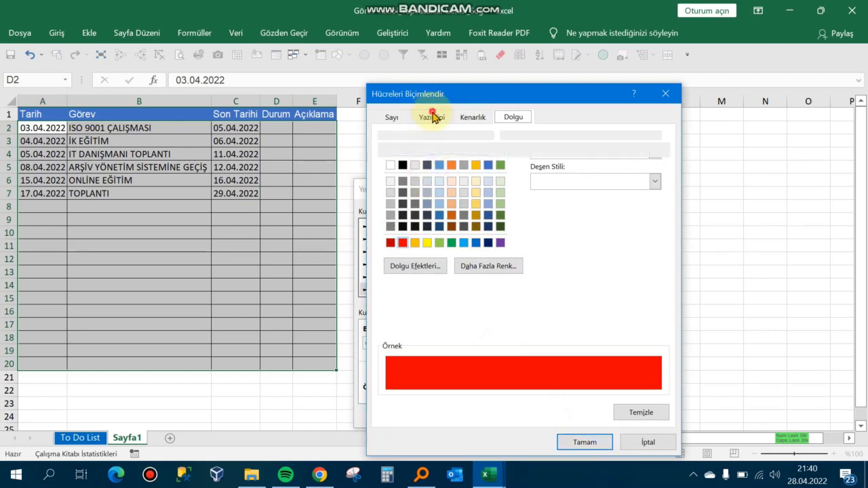
{"action": "left_click", "coordinate": [575, 237]}
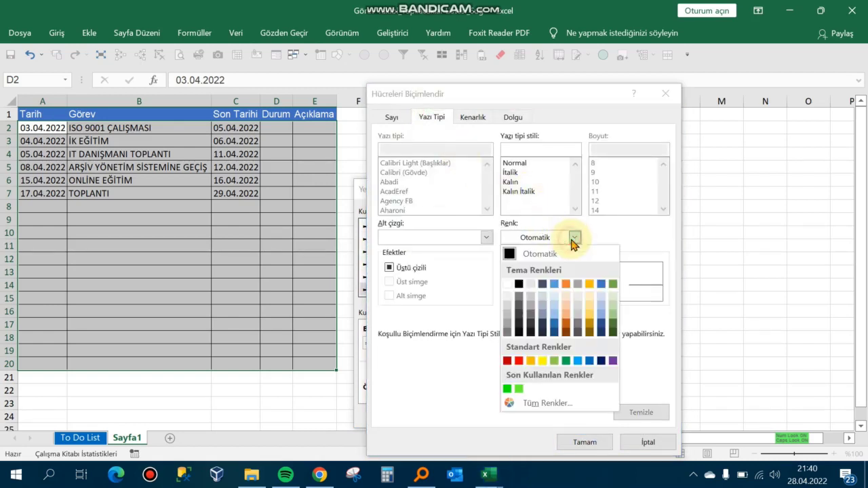
{"action": "left_click", "coordinate": [567, 259]}
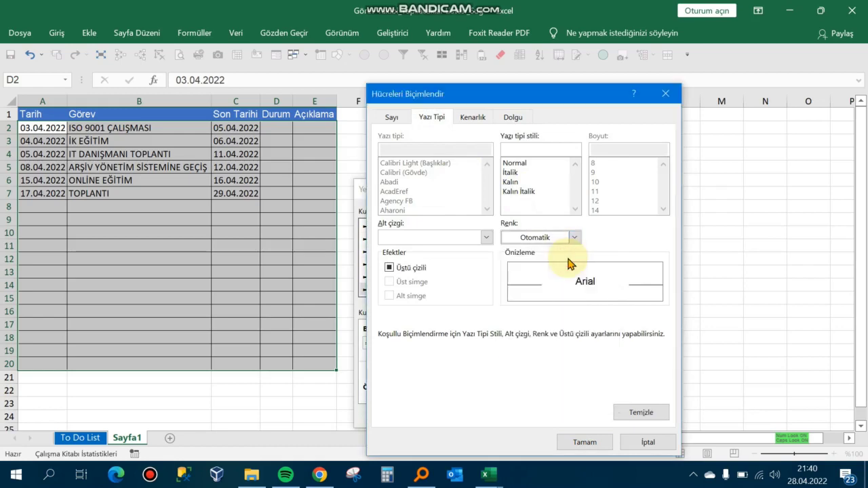
{"action": "left_click", "coordinate": [574, 238]}
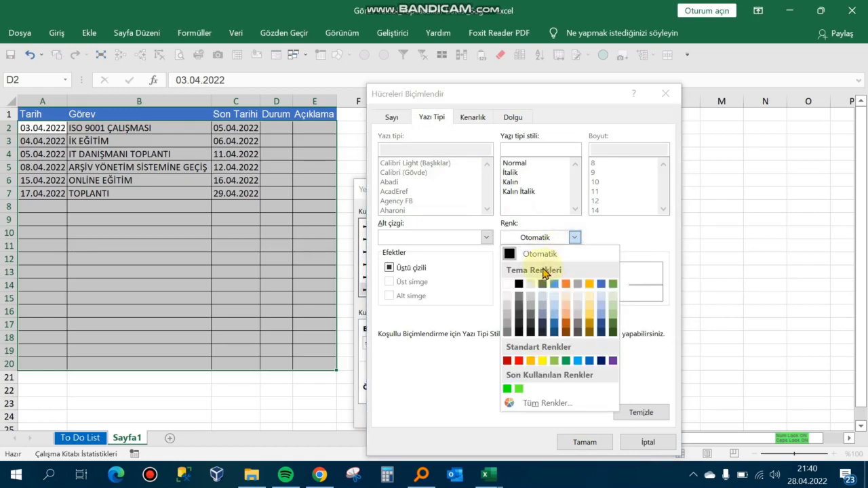
{"action": "left_click", "coordinate": [519, 284]}
{"action": "left_click", "coordinate": [584, 442]}
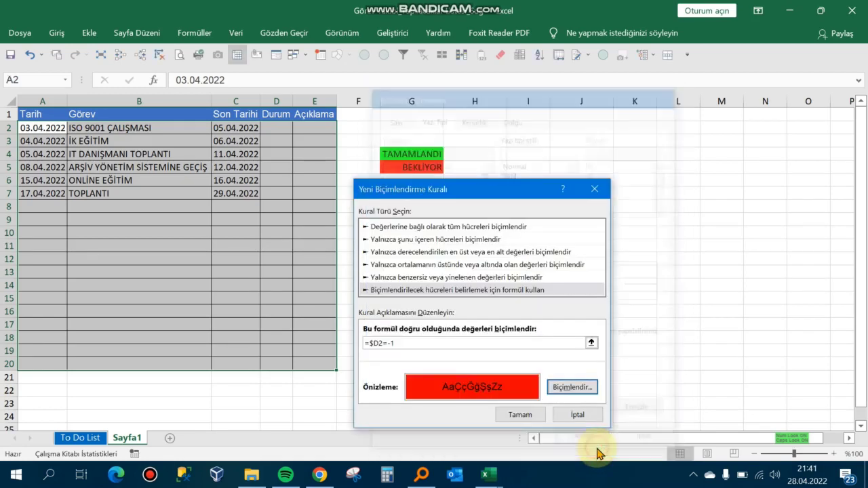
{"action": "left_click", "coordinate": [520, 414]}
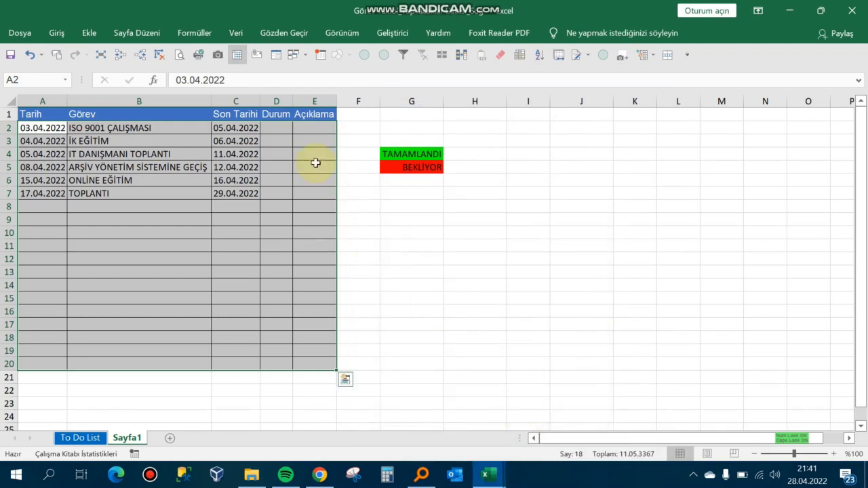
{"action": "left_click", "coordinate": [275, 123]}
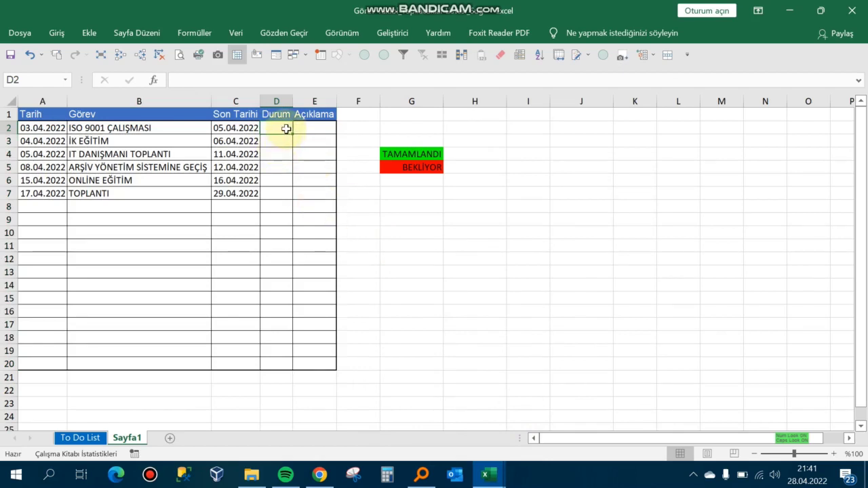
{"action": "type", "text": "1"}
{"action": "key", "text": "Return"}
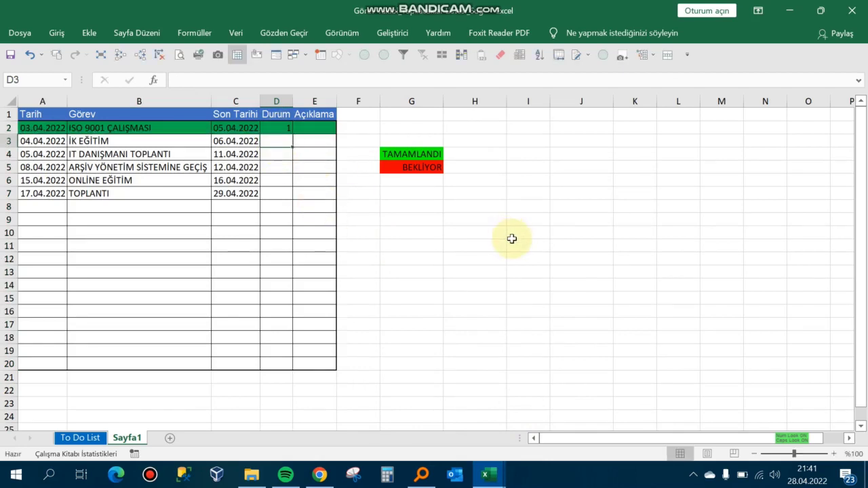
{"action": "key", "text": "Up"}
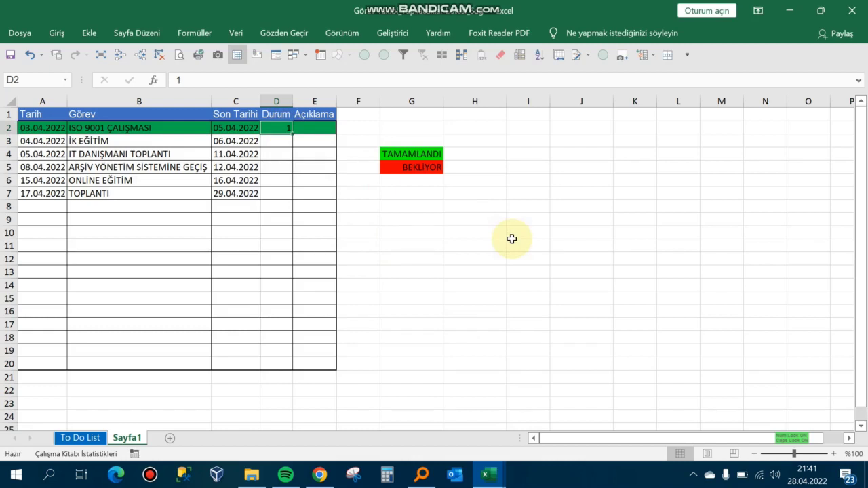
{"action": "key", "text": "Delete"}
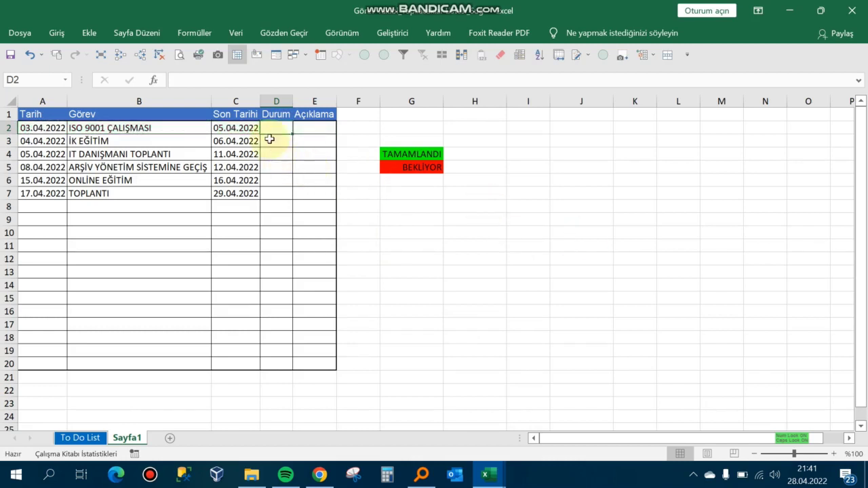
{"action": "left_click_drag", "start_coordinate": [277, 127], "coordinate": [288, 361]}
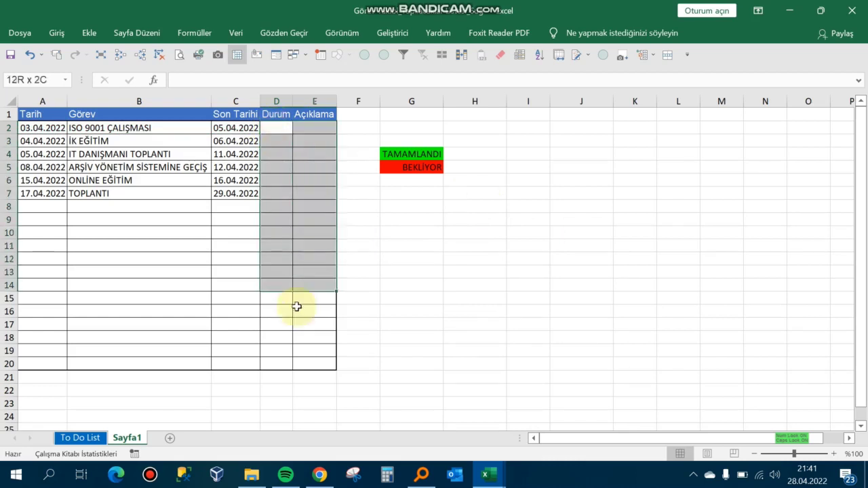
{"action": "left_click", "coordinate": [306, 215]}
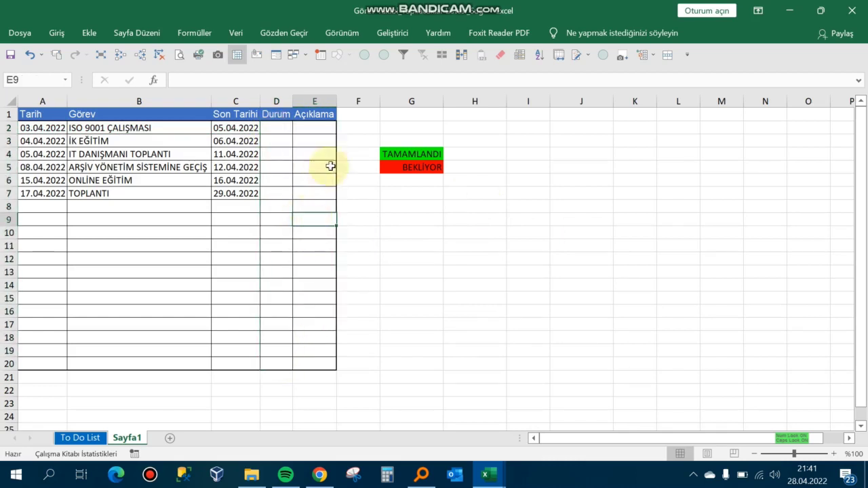
{"action": "left_click", "coordinate": [290, 129]}
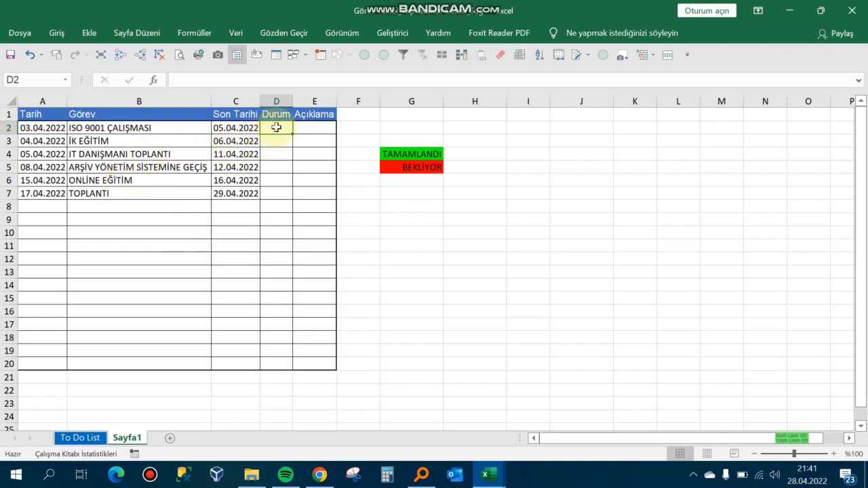
Add list data validation to D2:D20 with source =$D$2:$D$20
{"action": "left_click_drag", "start_coordinate": [276, 128], "coordinate": [278, 364]}
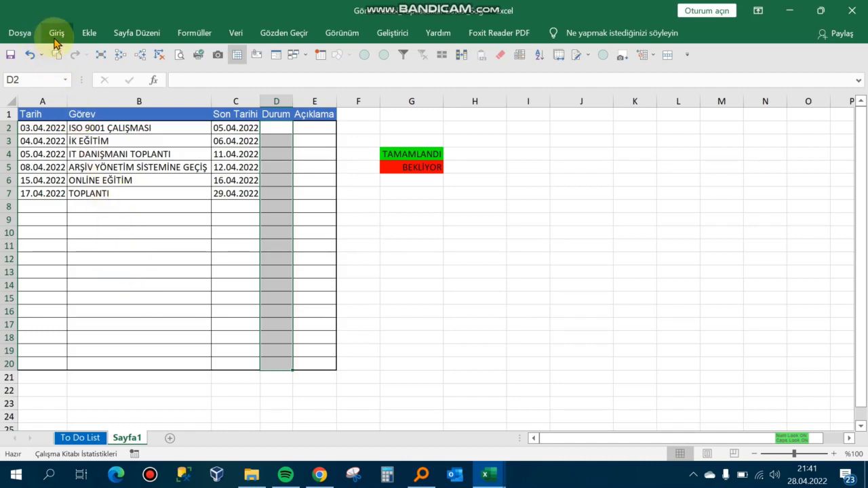
{"action": "left_click", "coordinate": [55, 39]}
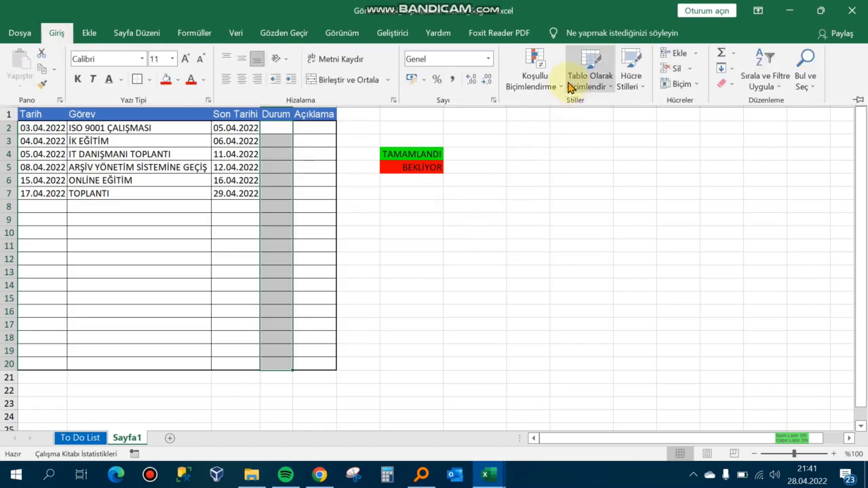
{"action": "left_click", "coordinate": [237, 34]}
{"action": "left_click", "coordinate": [534, 84]}
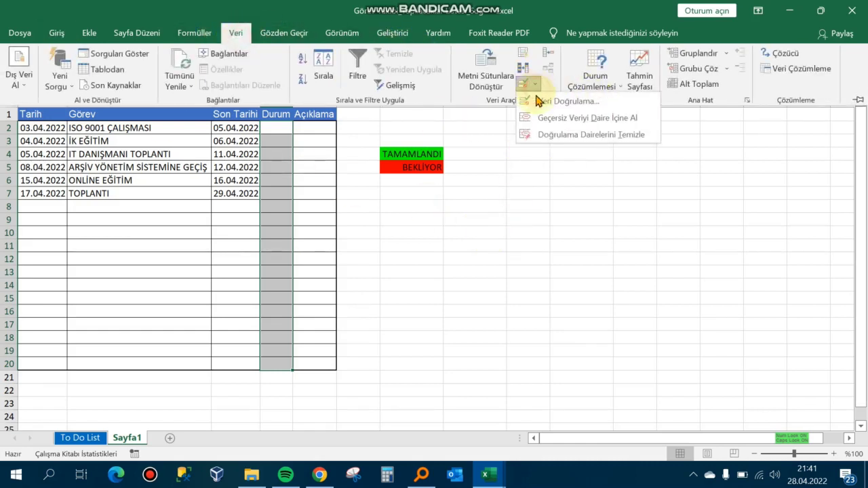
{"action": "left_click", "coordinate": [568, 101]}
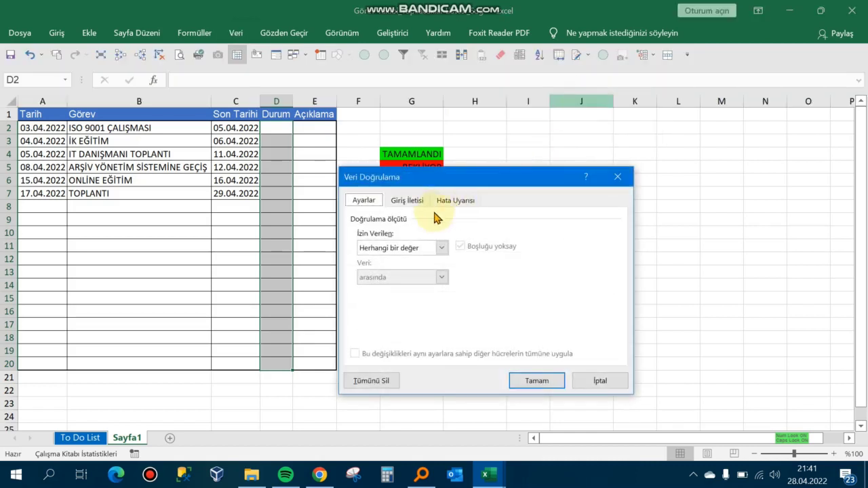
{"action": "left_click", "coordinate": [438, 248]}
{"action": "left_click", "coordinate": [411, 287]}
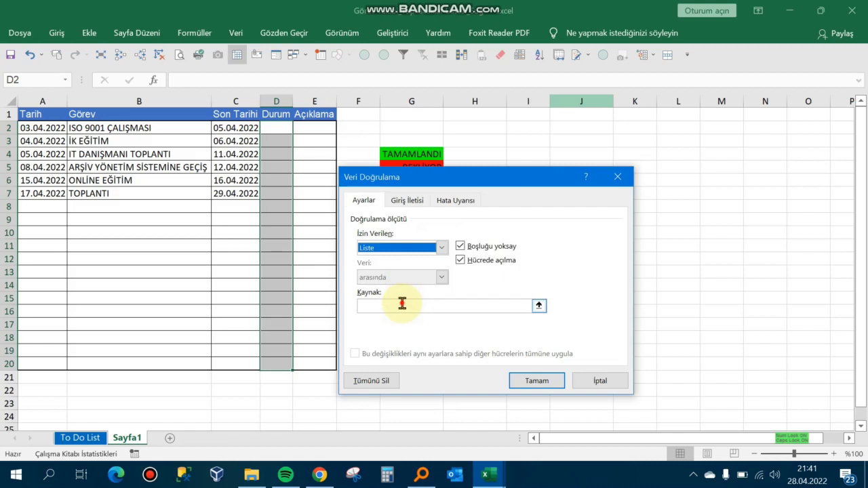
{"action": "left_click", "coordinate": [402, 304]}
{"action": "mouse_move", "coordinate": [274, 128]}
{"action": "left_mouse_down"}
{"action": "mouse_move", "coordinate": [296, 199]}
{"action": "mouse_move", "coordinate": [275, 366]}
{"action": "left_mouse_up"}
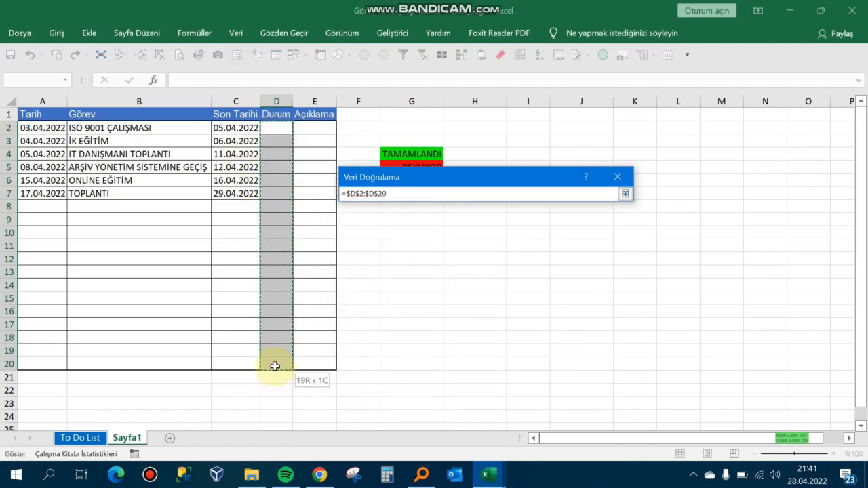
{"action": "left_click", "coordinate": [537, 381]}
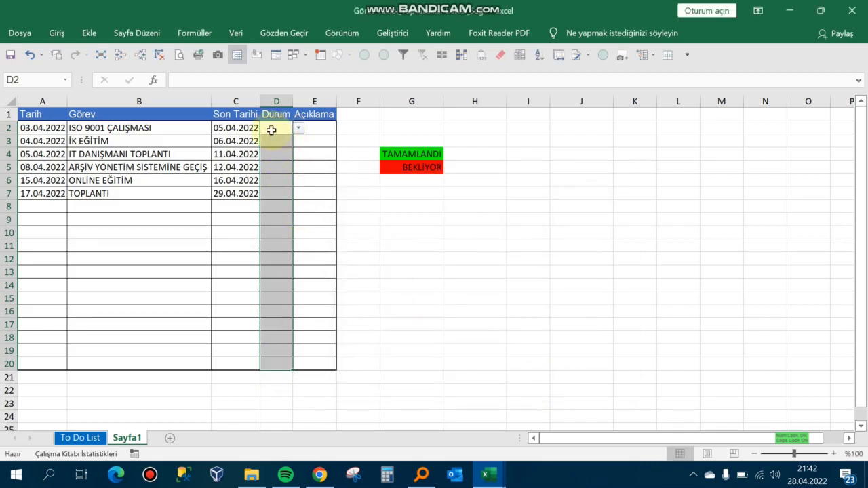
Change the Durum list validation source to =$G$4:$G$5 (TAMAMLANDI, BEKLİYOR)
{"action": "left_click", "coordinate": [56, 33]}
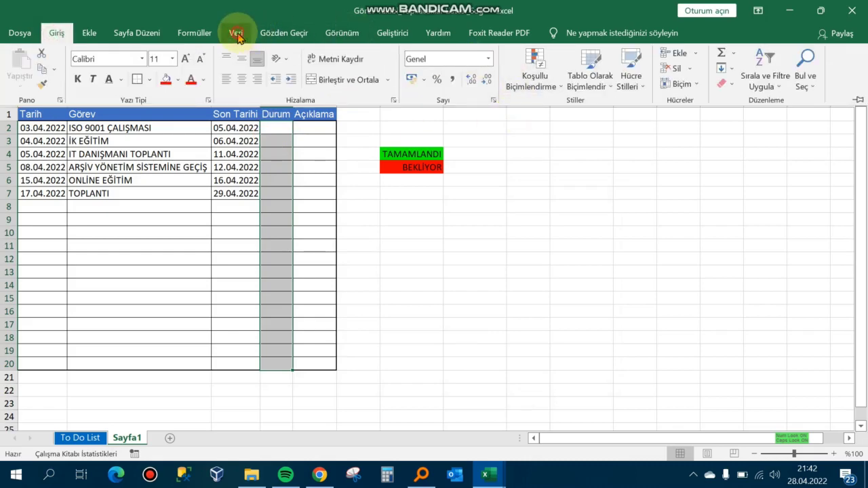
{"action": "left_click", "coordinate": [235, 33]}
{"action": "left_click", "coordinate": [534, 85]}
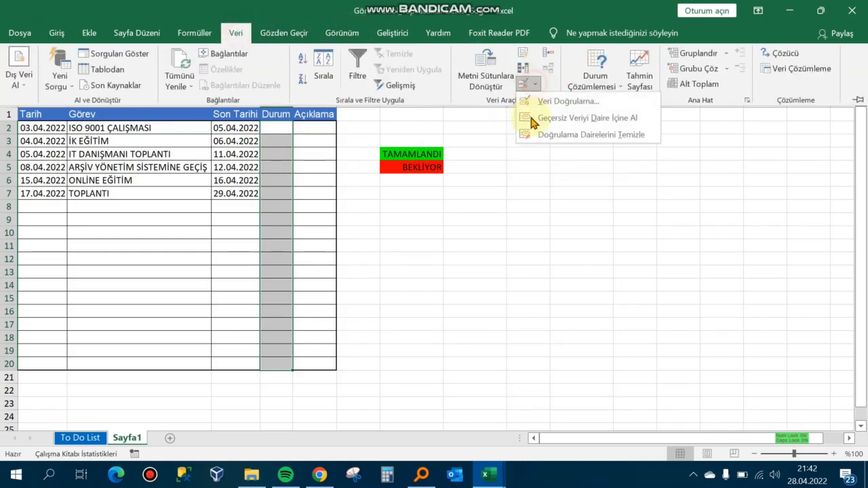
{"action": "left_click", "coordinate": [581, 100]}
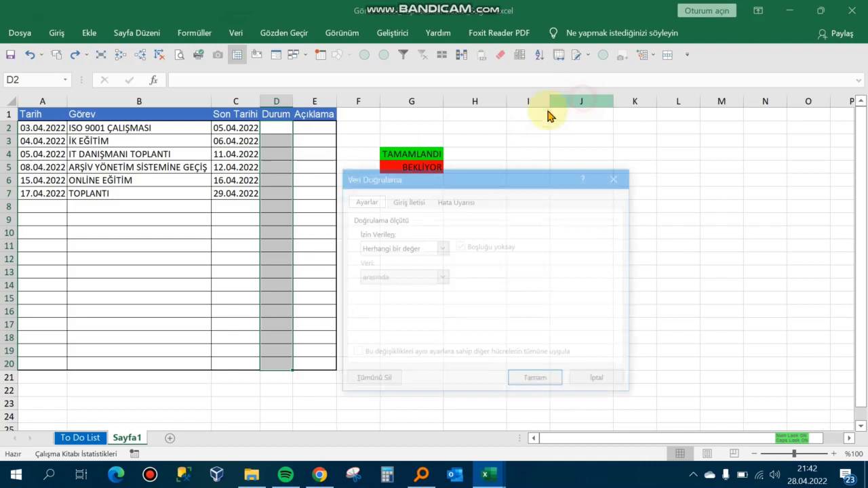
{"action": "left_click", "coordinate": [412, 248]}
{"action": "left_click", "coordinate": [409, 292]}
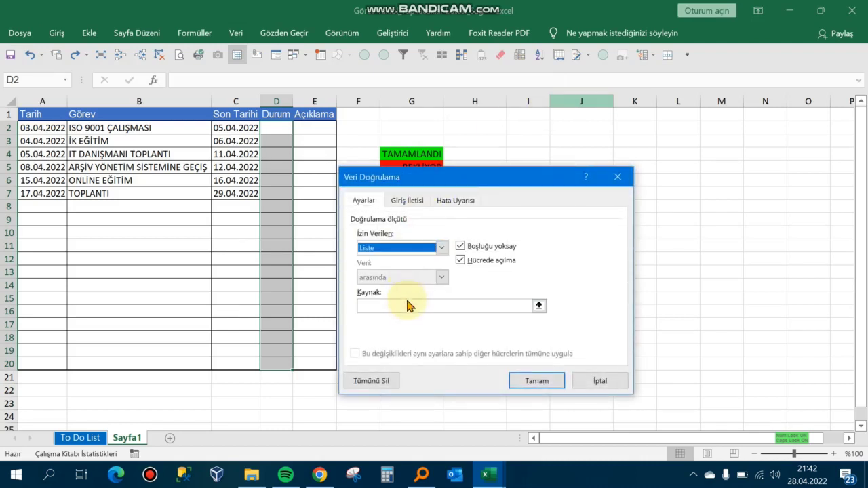
{"action": "left_click", "coordinate": [408, 305]}
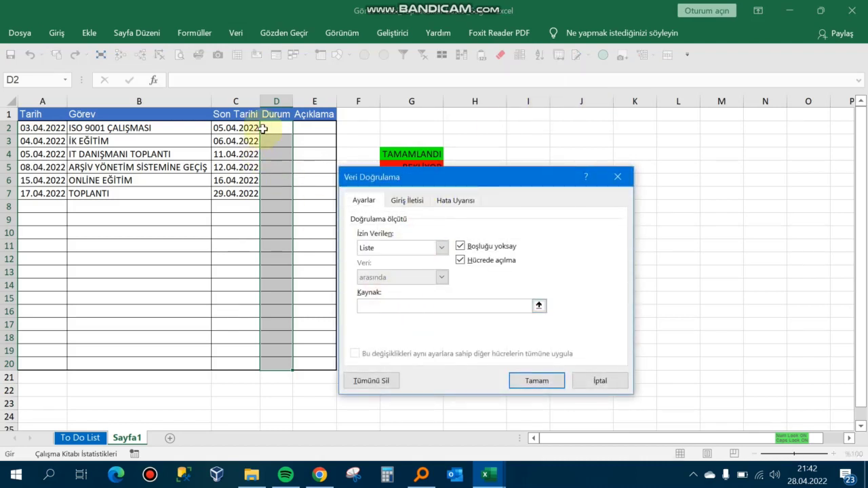
{"action": "left_click_drag", "start_coordinate": [458, 177], "coordinate": [581, 170]}
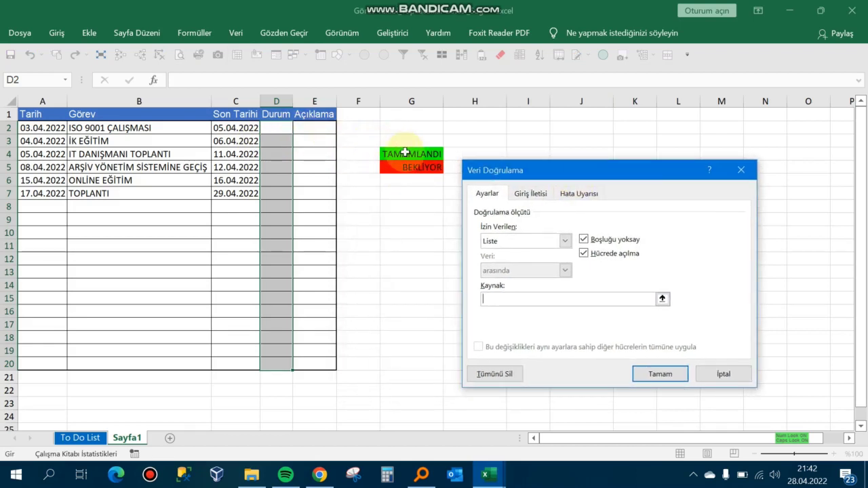
{"action": "left_click_drag", "start_coordinate": [405, 153], "coordinate": [408, 166]}
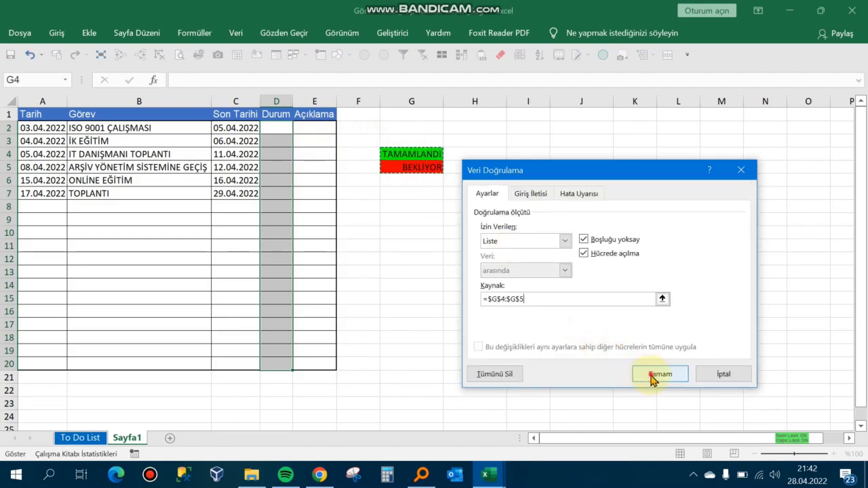
{"action": "left_click", "coordinate": [654, 375]}
{"action": "left_click", "coordinate": [303, 211]}
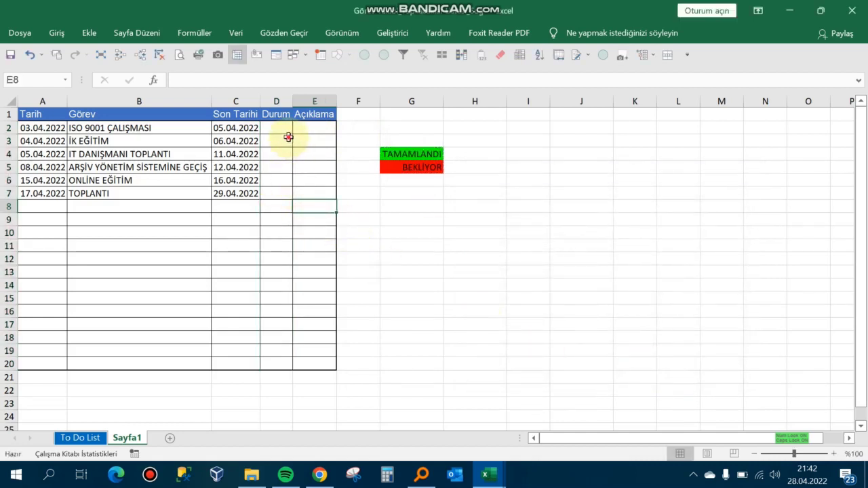
{"action": "left_click", "coordinate": [288, 136]}
{"action": "left_click", "coordinate": [299, 141]}
{"action": "left_click", "coordinate": [289, 153]}
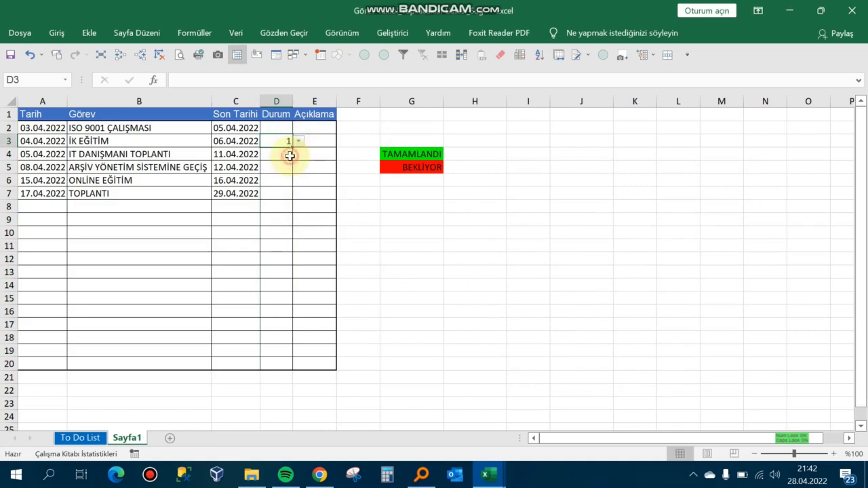
{"action": "left_click", "coordinate": [30, 55]}
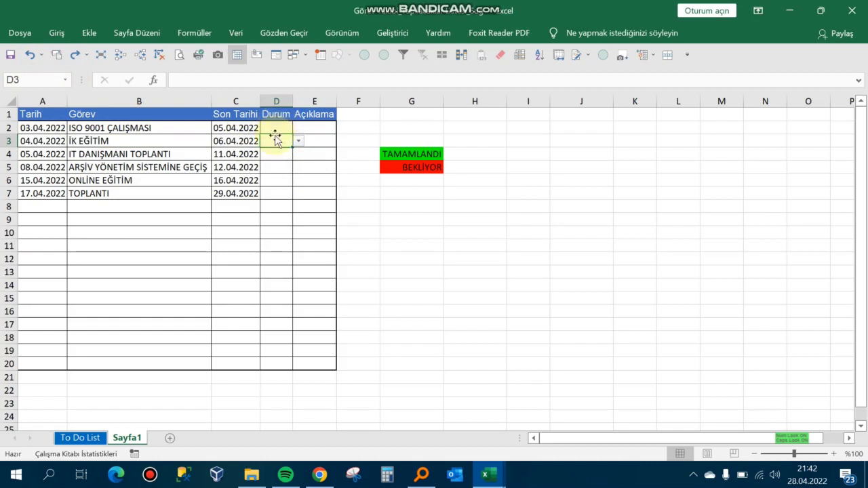
{"action": "left_click_drag", "start_coordinate": [276, 128], "coordinate": [289, 366]}
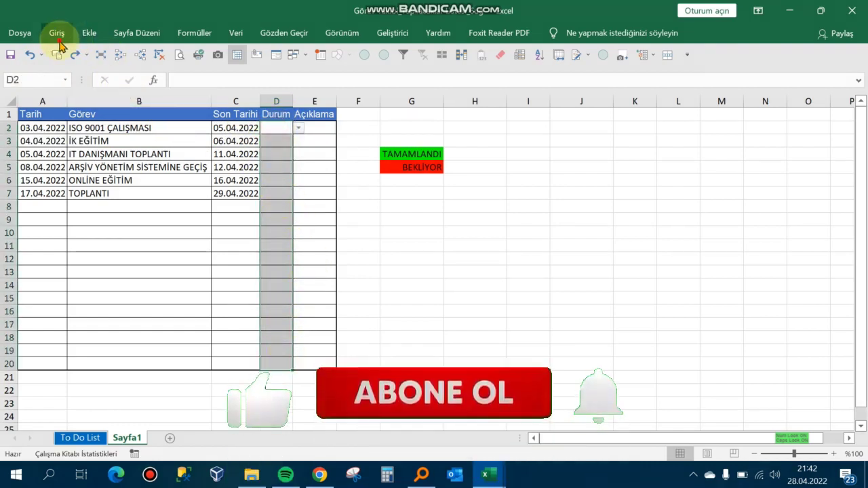
Apply the 3 Symbols (Circled) icon set to the Durum cells
{"action": "left_click", "coordinate": [58, 35]}
{"action": "left_click", "coordinate": [519, 72]}
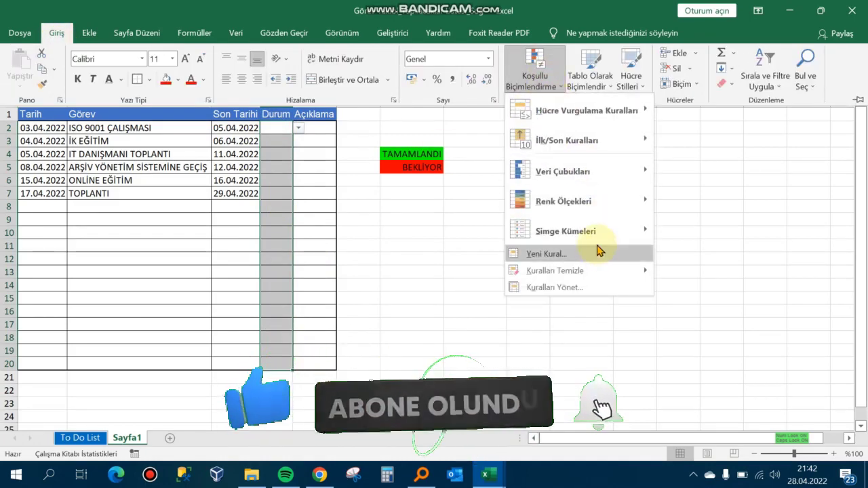
{"action": "mouse_move", "coordinate": [598, 234]}
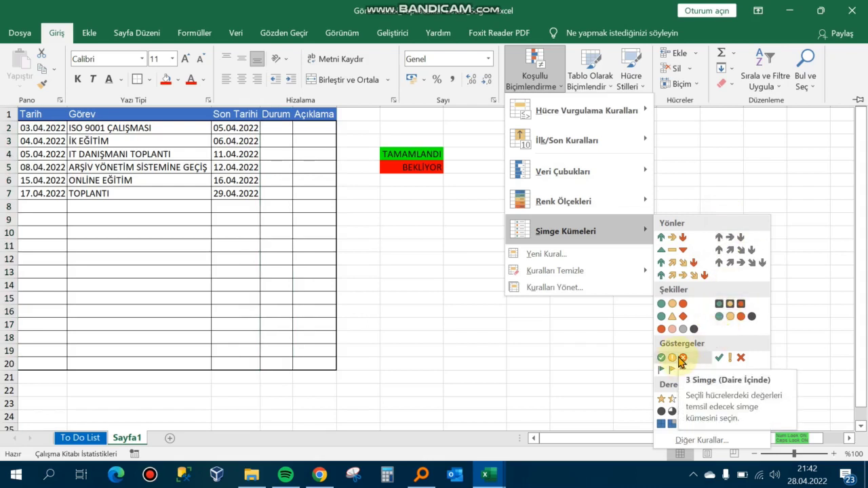
{"action": "left_click", "coordinate": [679, 358]}
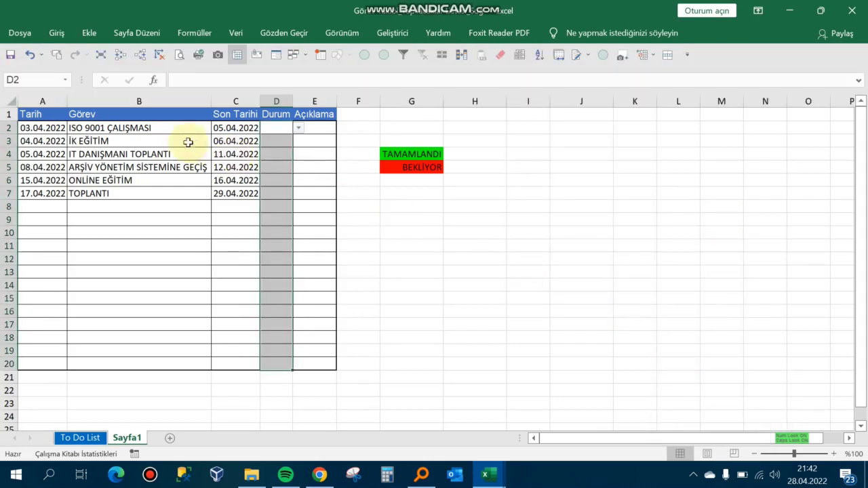
Open the conditional formatting rules manager and select the icon set rule
{"action": "left_click", "coordinate": [57, 34]}
{"action": "left_click", "coordinate": [556, 83]}
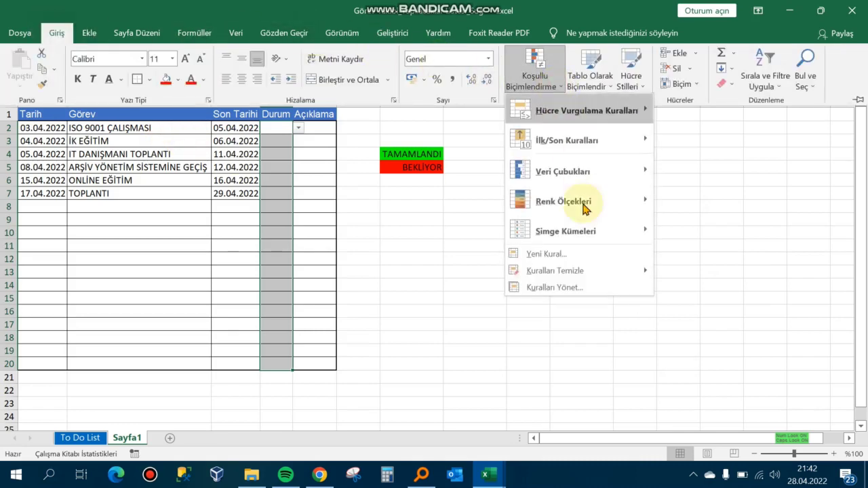
{"action": "left_click", "coordinate": [569, 288]}
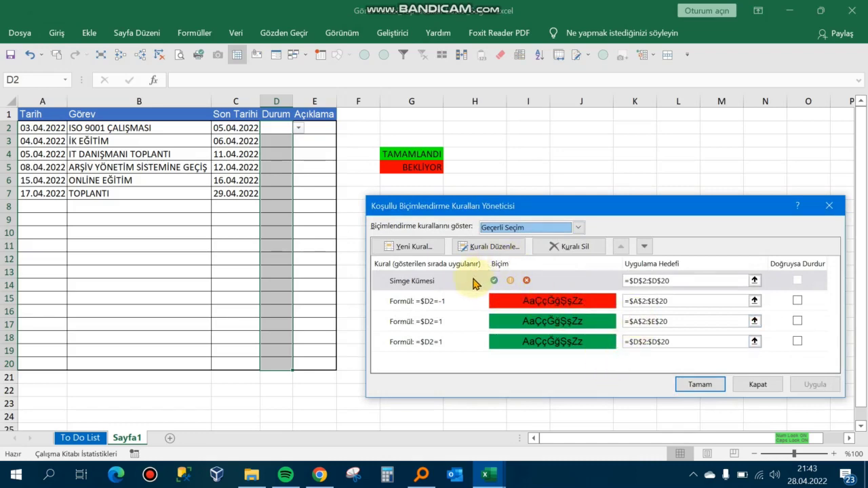
{"action": "left_click", "coordinate": [474, 282]}
Change the icon-set rule's green and amber thresholds to Number type, with values 1 and 0
{"action": "double_click", "coordinate": [474, 282]}
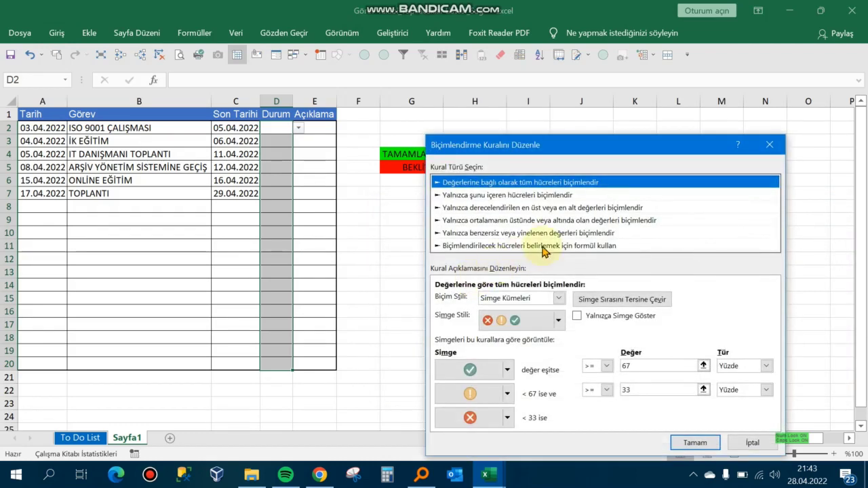
{"action": "left_click_drag", "start_coordinate": [637, 135], "coordinate": [669, 63]}
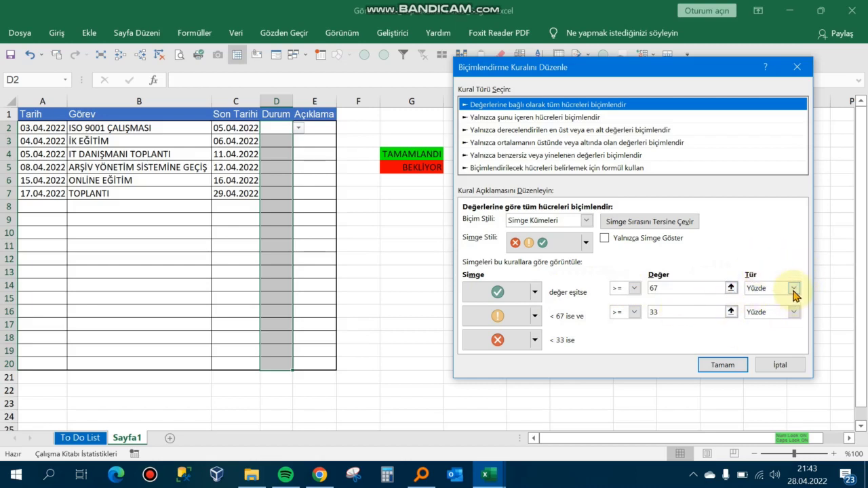
{"action": "left_click", "coordinate": [793, 288]}
{"action": "left_click", "coordinate": [787, 298]}
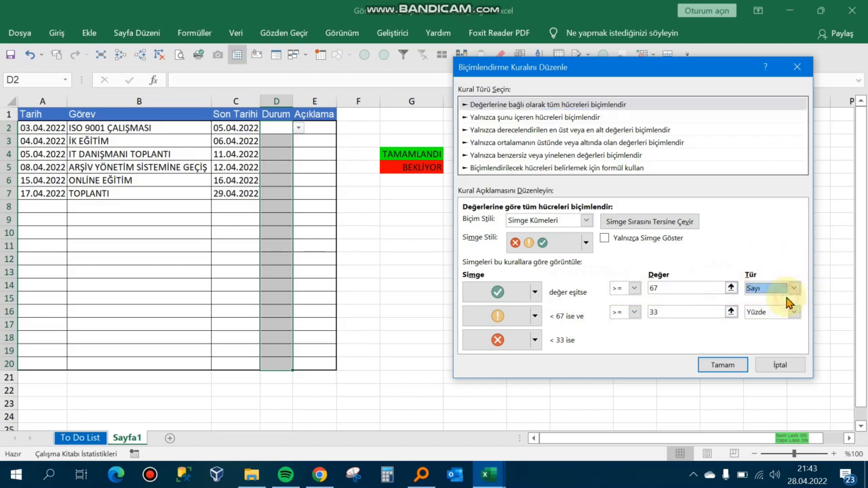
{"action": "left_click", "coordinate": [794, 312]}
{"action": "left_click", "coordinate": [786, 323]}
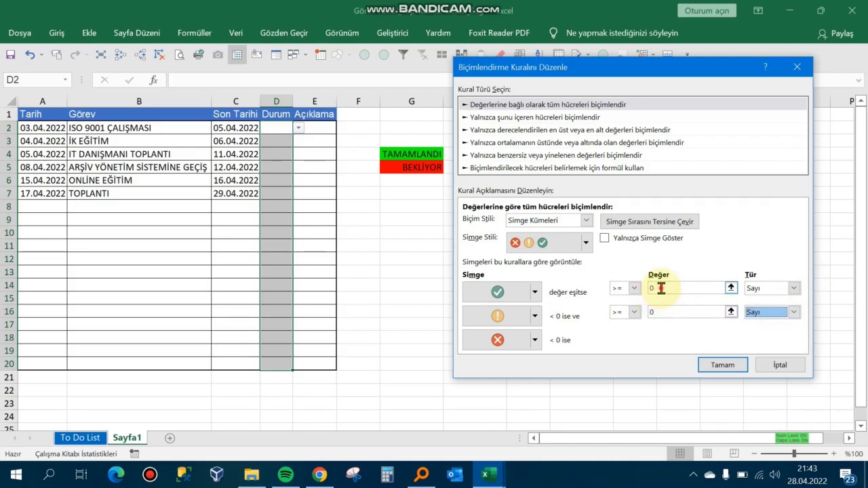
{"action": "left_click", "coordinate": [652, 288]}
{"action": "type", "text": "1"}
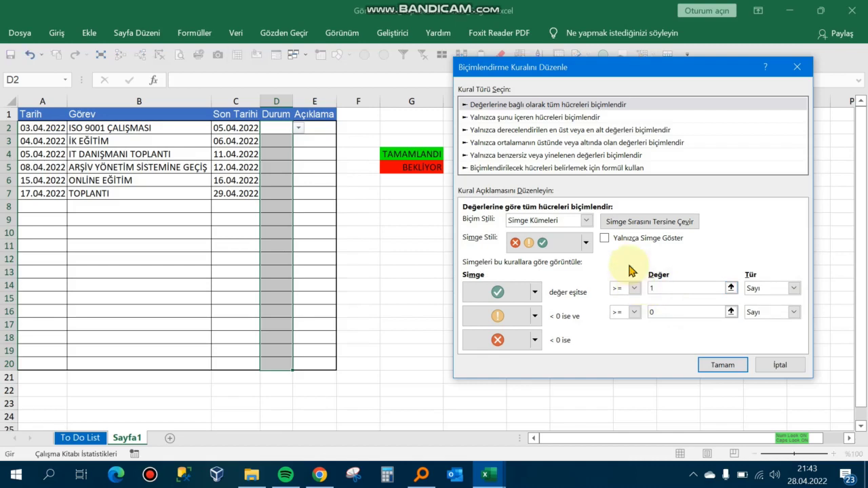
{"action": "key", "text": "Tab"}
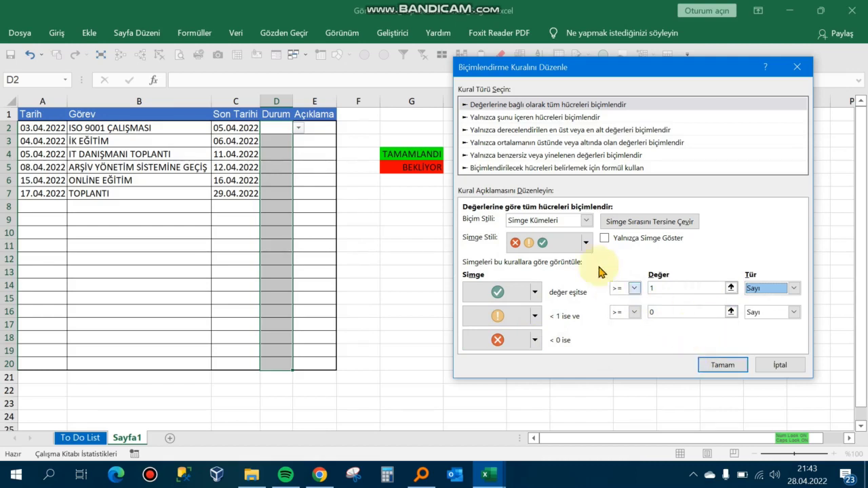
Set the icon rule to show icons only, then confirm and apply it
{"action": "left_click", "coordinate": [603, 239]}
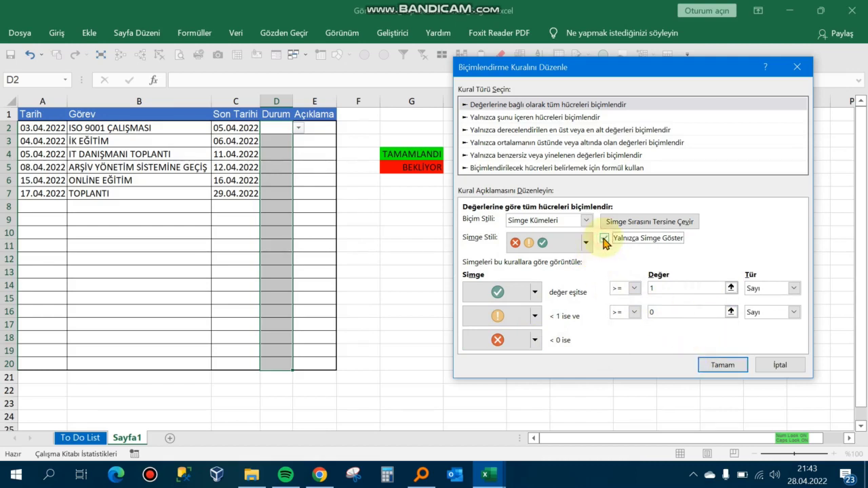
{"action": "left_click", "coordinate": [723, 366]}
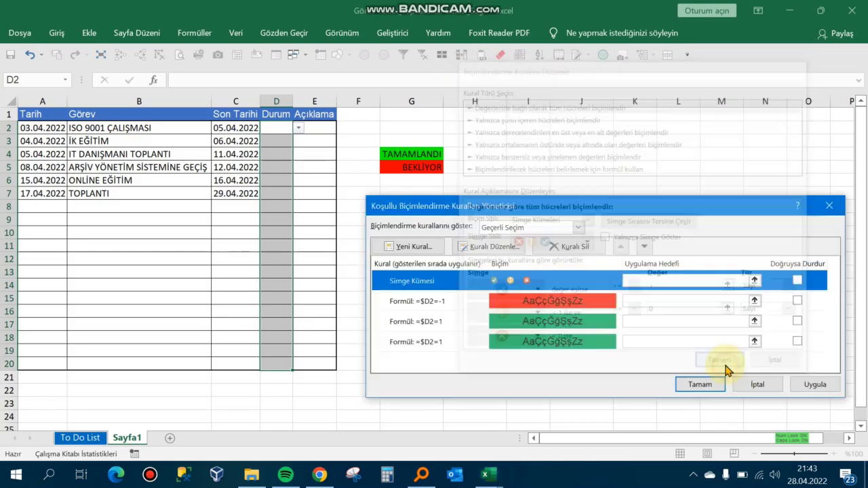
{"action": "left_click", "coordinate": [815, 384]}
{"action": "left_click", "coordinate": [711, 385]}
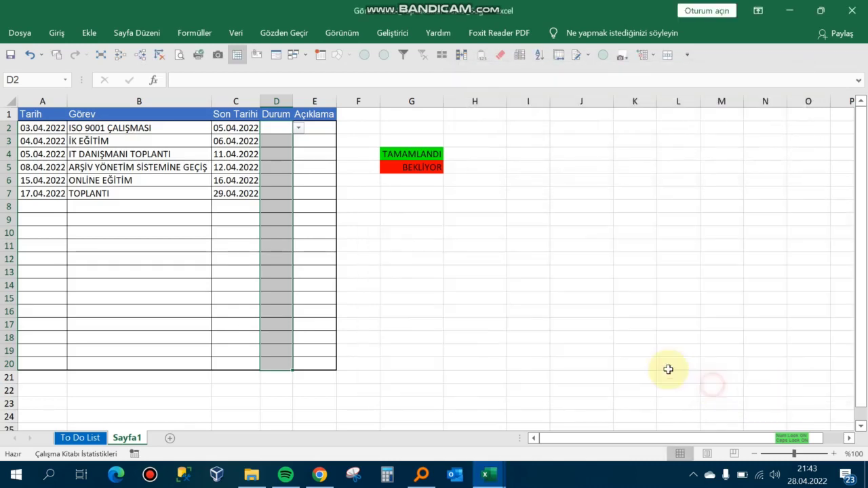
Mark the ISO 9001 ÇALIŞMASI task as pending (-1) so D2 shows a red cross
{"action": "left_click", "coordinate": [298, 128]}
{"action": "left_click", "coordinate": [292, 141]}
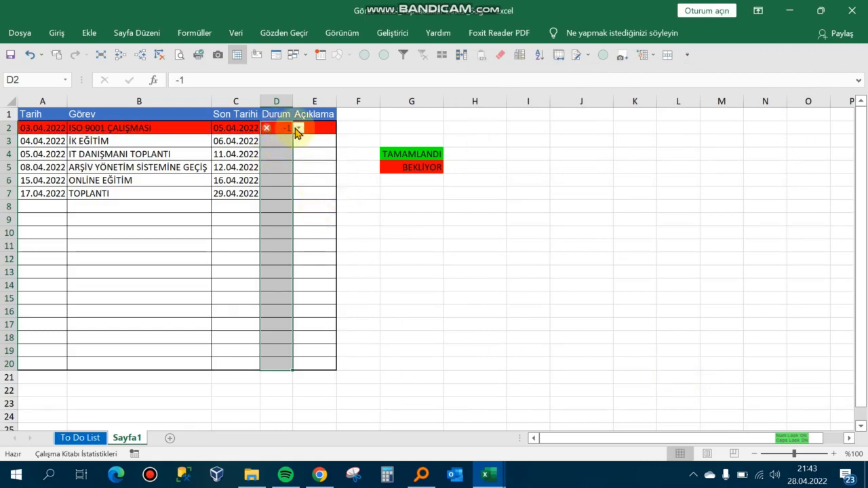
{"action": "left_click", "coordinate": [59, 37]}
Turn on Yalnızca Simge Göster in the Simge Kümesi rule so D2 shows only the red cross
{"action": "left_click", "coordinate": [550, 86]}
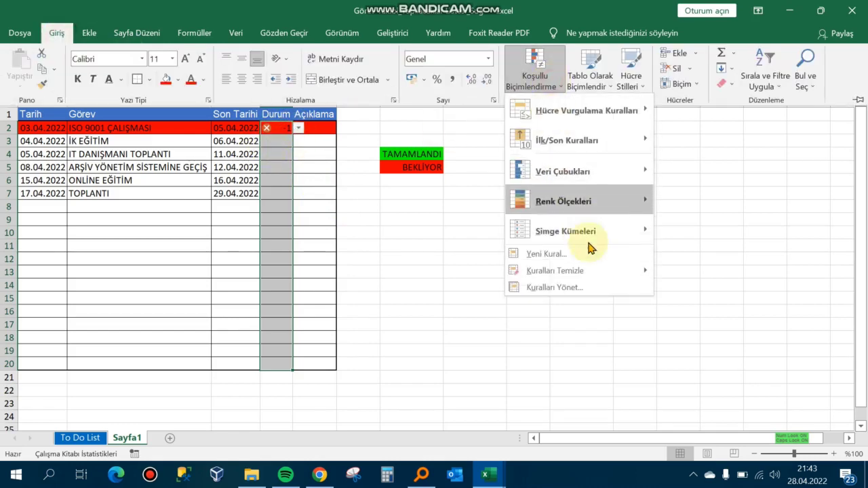
{"action": "left_click", "coordinate": [598, 288]}
{"action": "double_click", "coordinate": [560, 286]}
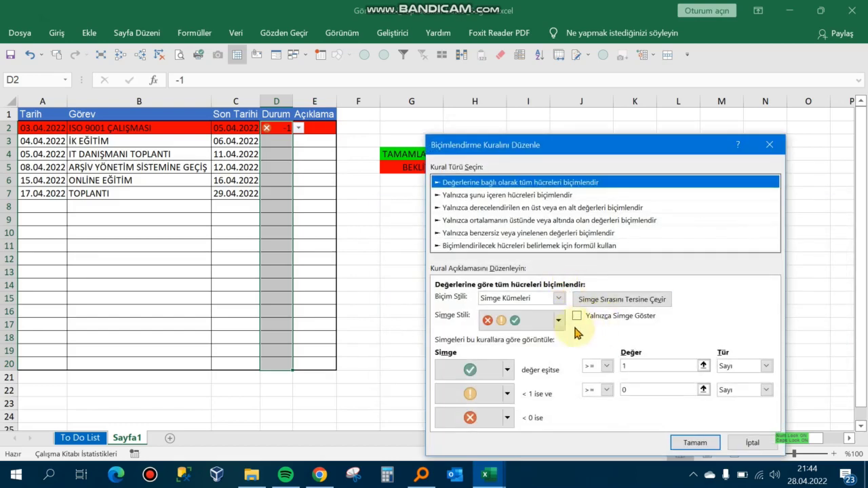
{"action": "left_click", "coordinate": [575, 316]}
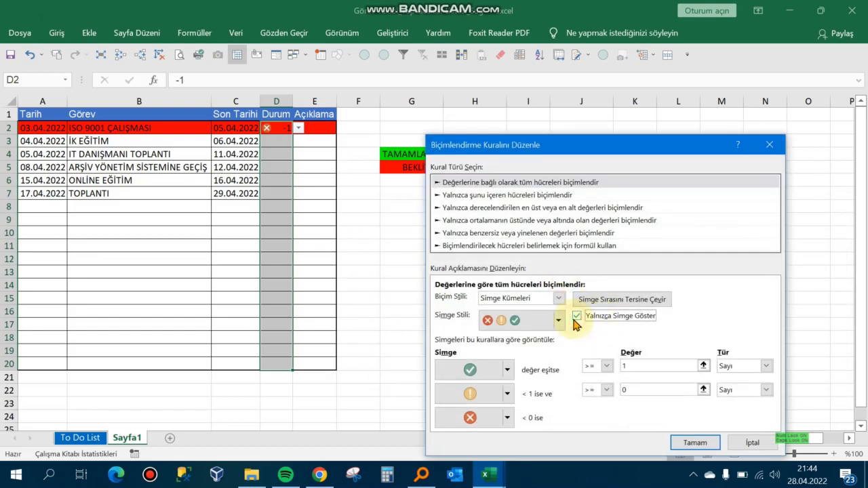
{"action": "left_click", "coordinate": [695, 442]}
{"action": "left_click", "coordinate": [831, 385]}
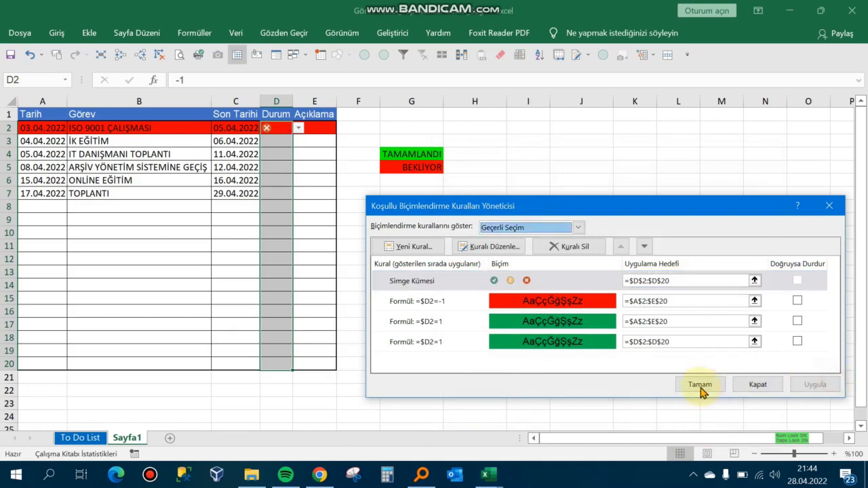
{"action": "left_click", "coordinate": [700, 388]}
{"action": "left_click", "coordinate": [277, 192]}
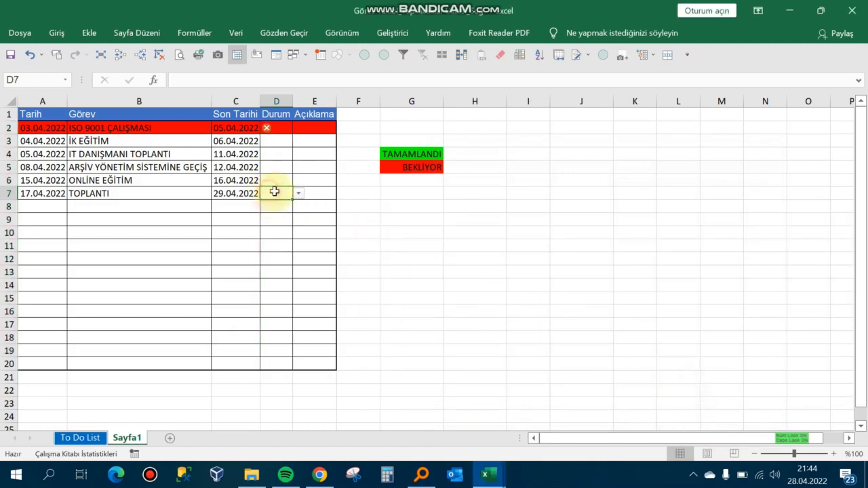
Set IT DANIŞMANI TOPLANTI's status to TAMAMLANDI, turning row 4 green
{"action": "left_click", "coordinate": [280, 142]}
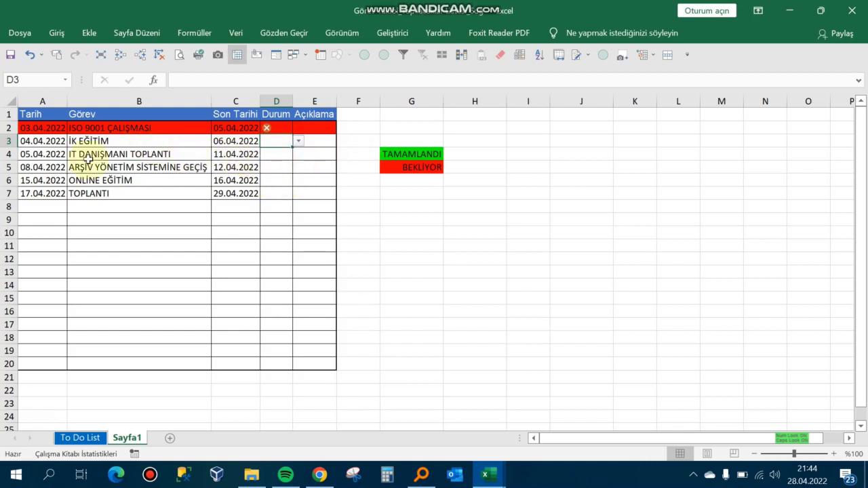
{"action": "left_click", "coordinate": [52, 154]}
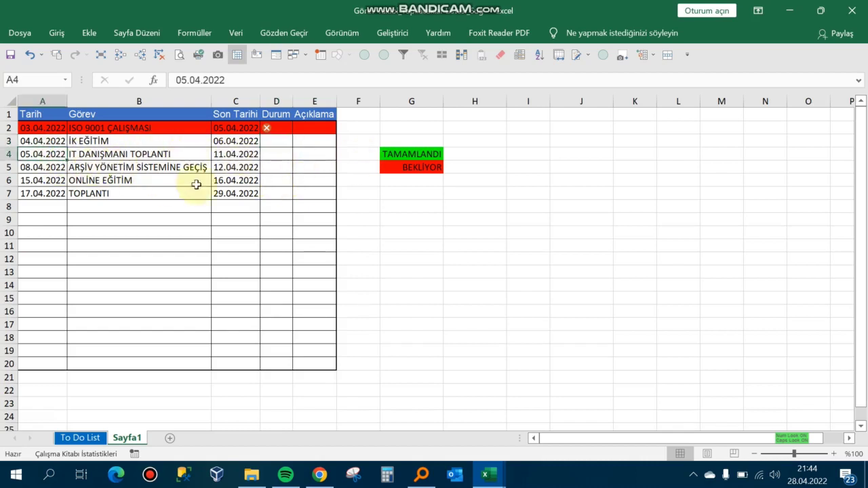
{"action": "left_click", "coordinate": [277, 154]}
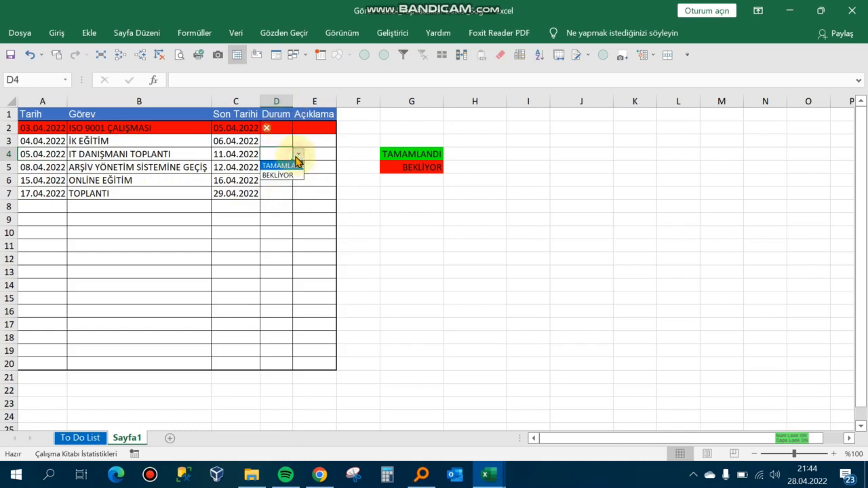
{"action": "left_click", "coordinate": [294, 166]}
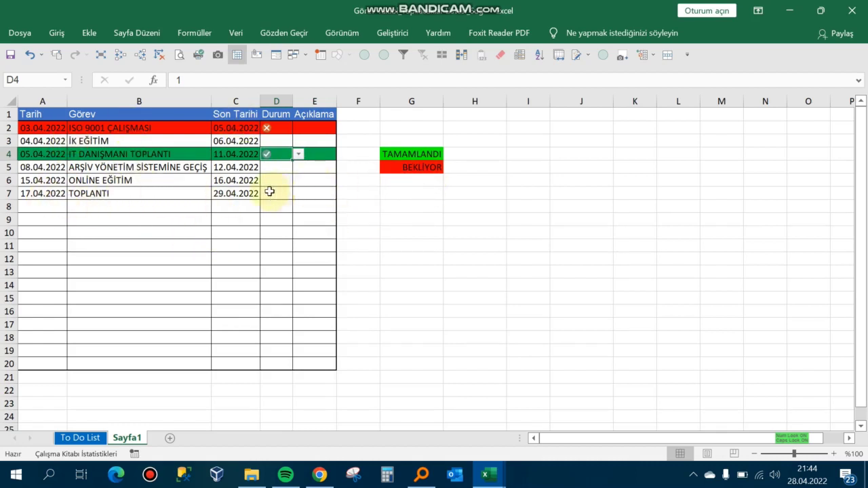
Set ONLINE EĞİTİM's status to BEKLİYOR, turning row 6 red
{"action": "left_click", "coordinate": [42, 180]}
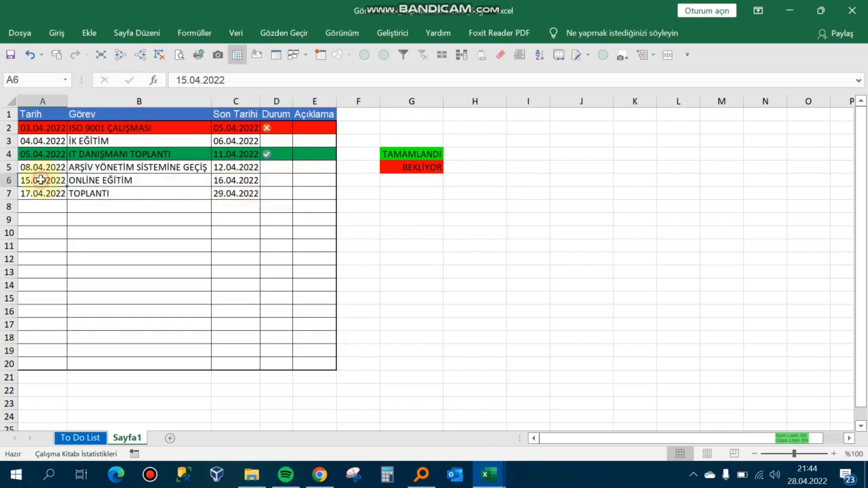
{"action": "left_click", "coordinate": [289, 181]}
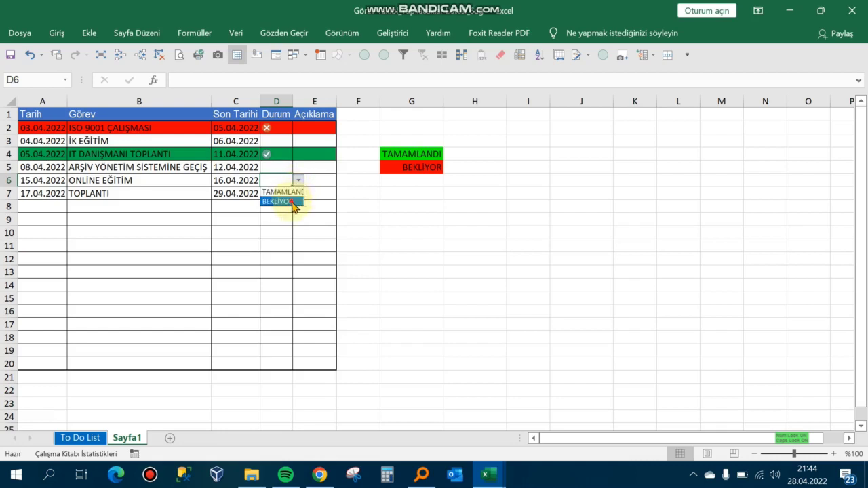
{"action": "left_click", "coordinate": [293, 202]}
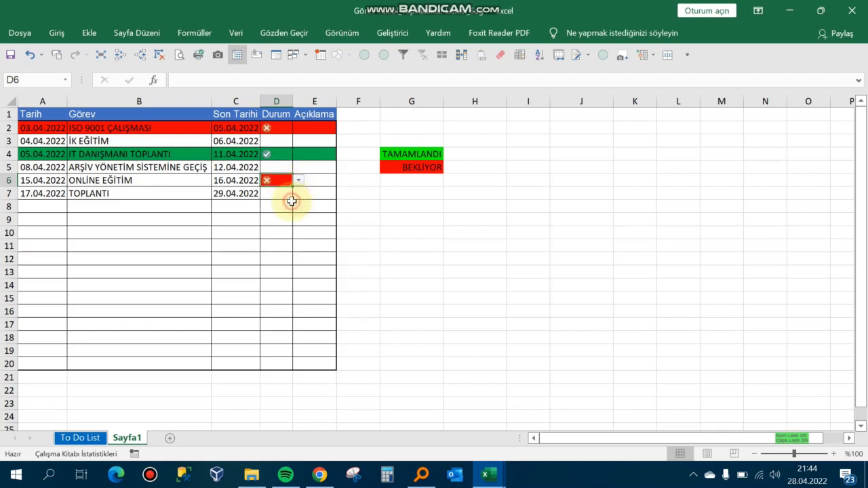
{"action": "left_click", "coordinate": [195, 213]}
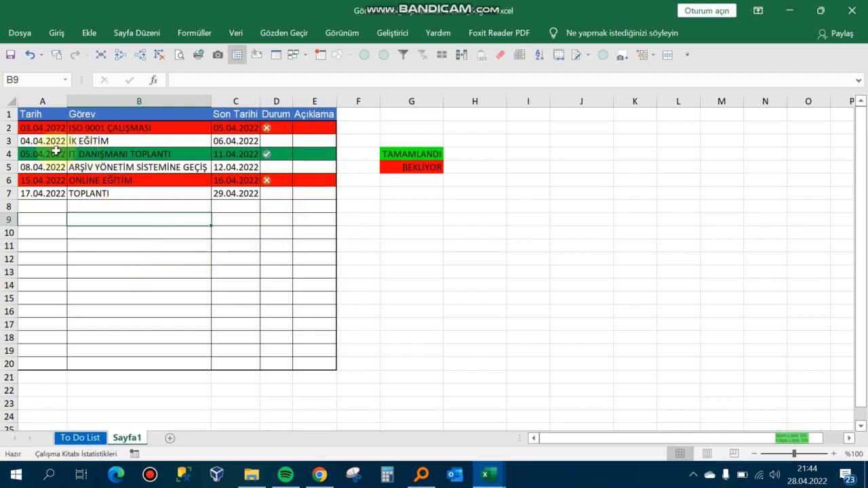
Add strikethrough (Üstü çizili) to the =$D2=1 rule's font so completed row 4 is crossed out
{"action": "left_click", "coordinate": [58, 37]}
{"action": "left_click", "coordinate": [542, 73]}
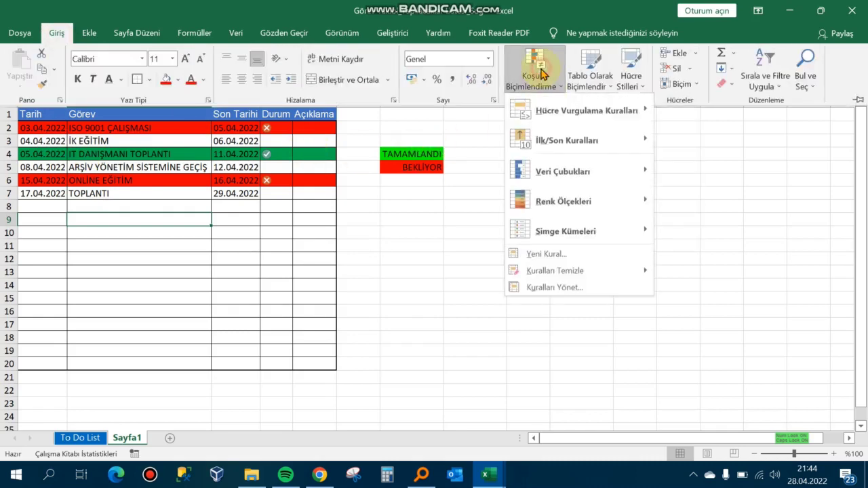
{"action": "left_click", "coordinate": [587, 291]}
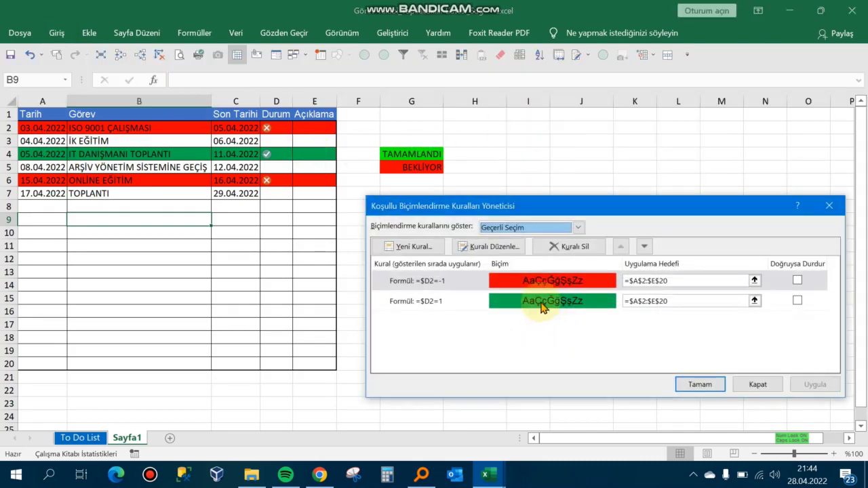
{"action": "double_click", "coordinate": [542, 306]}
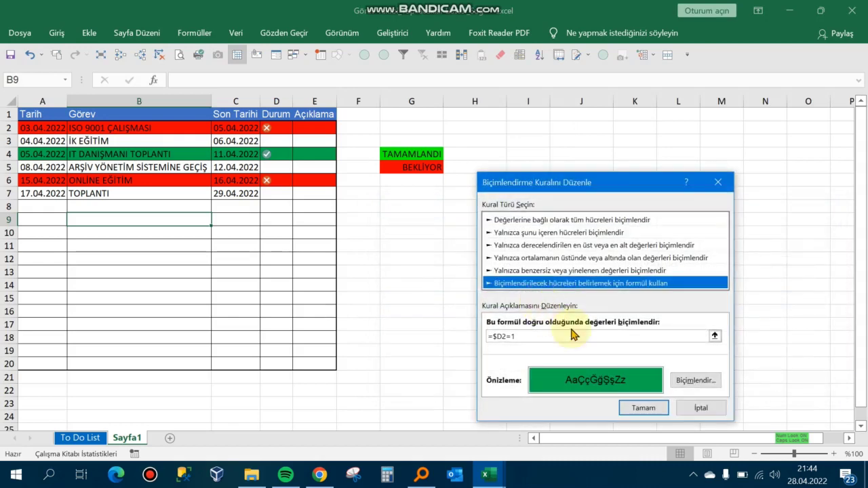
{"action": "left_click", "coordinate": [712, 378]}
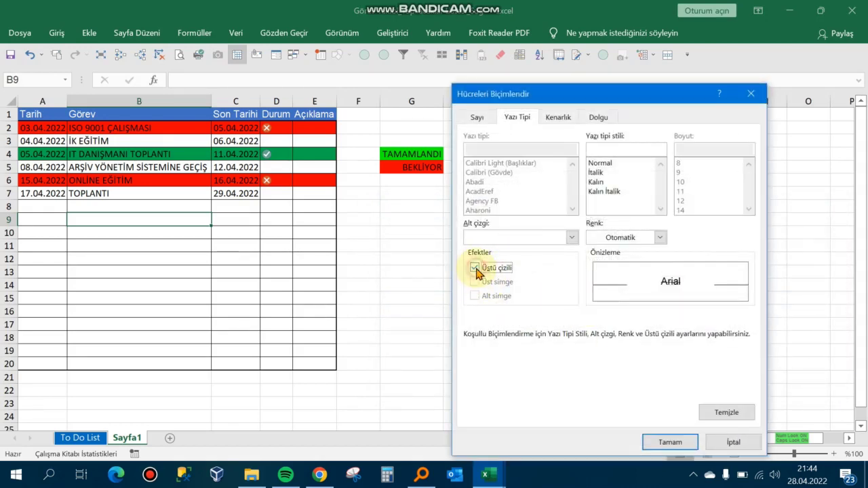
{"action": "left_click", "coordinate": [665, 441]}
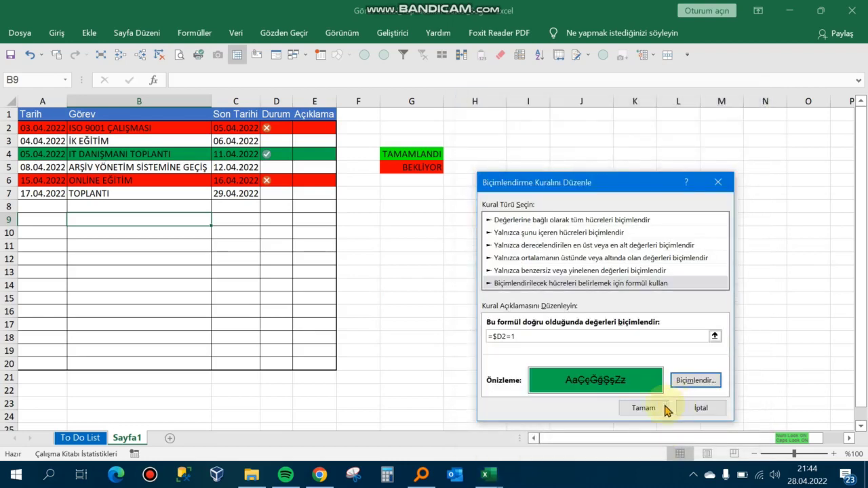
{"action": "left_click", "coordinate": [666, 409]}
{"action": "left_click", "coordinate": [814, 385]}
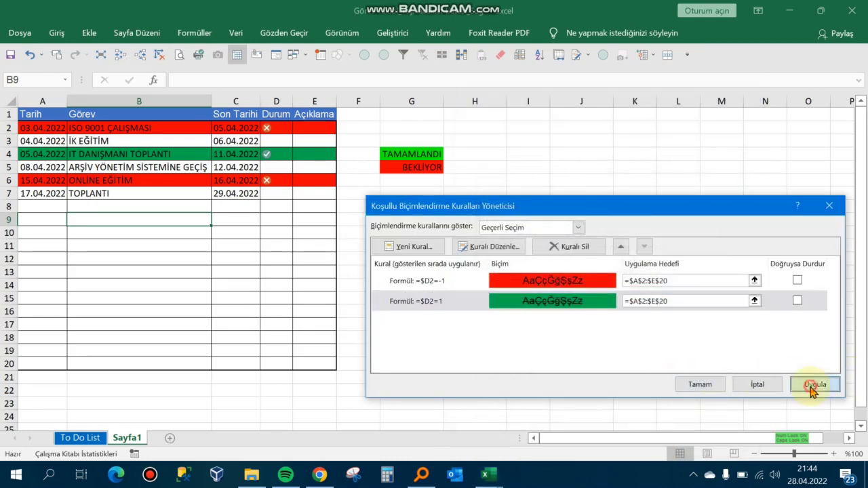
{"action": "left_click", "coordinate": [698, 384]}
{"action": "left_click", "coordinate": [266, 232]}
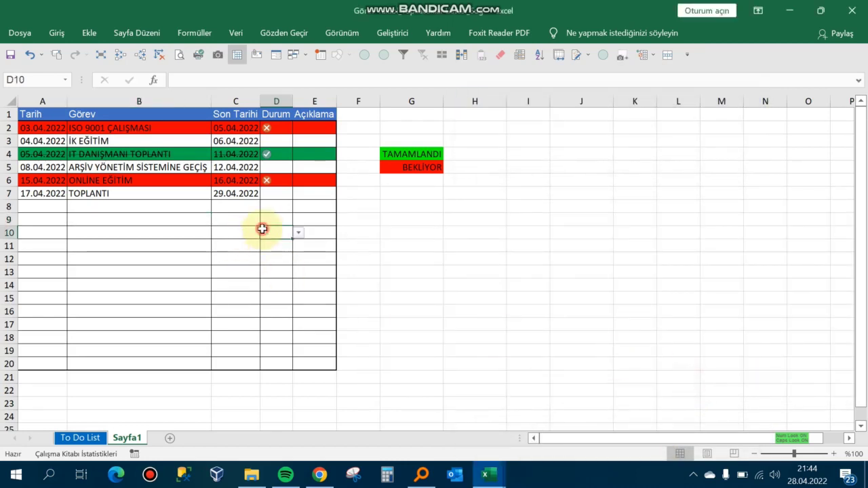
Enter the test task name DGSFGFSGDF in B10
{"action": "left_click", "coordinate": [78, 239]}
{"action": "key", "text": "Up"}
{"action": "key", "text": "Up"}
{"action": "key", "text": "Down"}
{"action": "type", "text": "DGSFGFSG"}
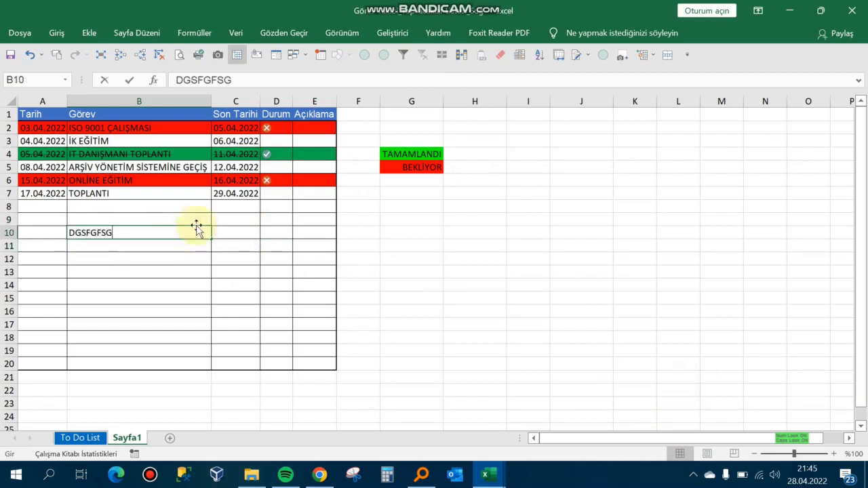
{"action": "type", "text": "DF"}
{"action": "left_click", "coordinate": [240, 232]}
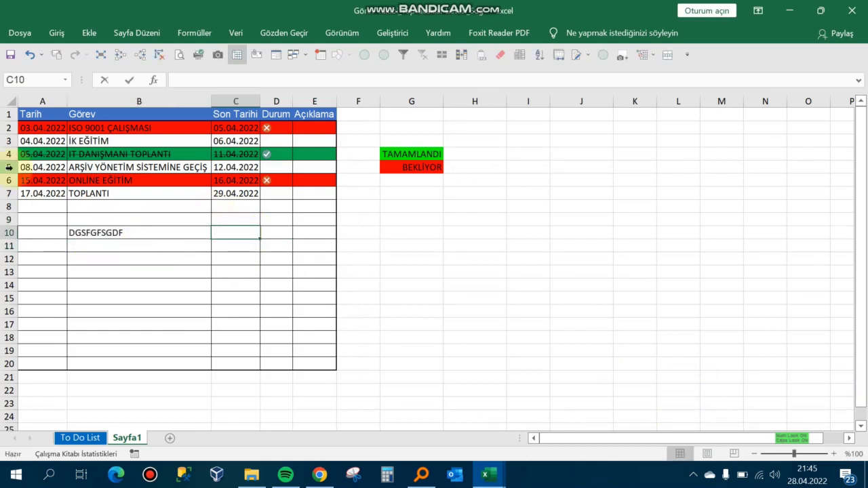
Give the new task a due date of 29.04.2022 in C10
{"action": "key", "text": "ctrl+semicolon"}
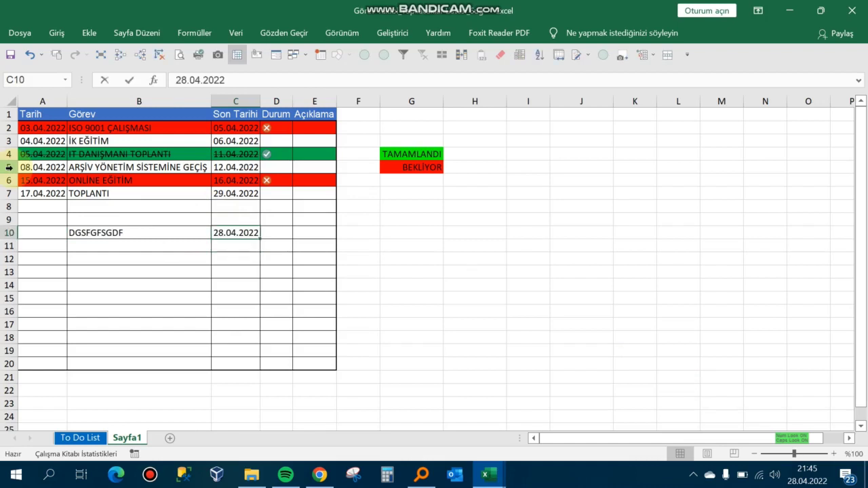
{"action": "key", "text": "F2"}
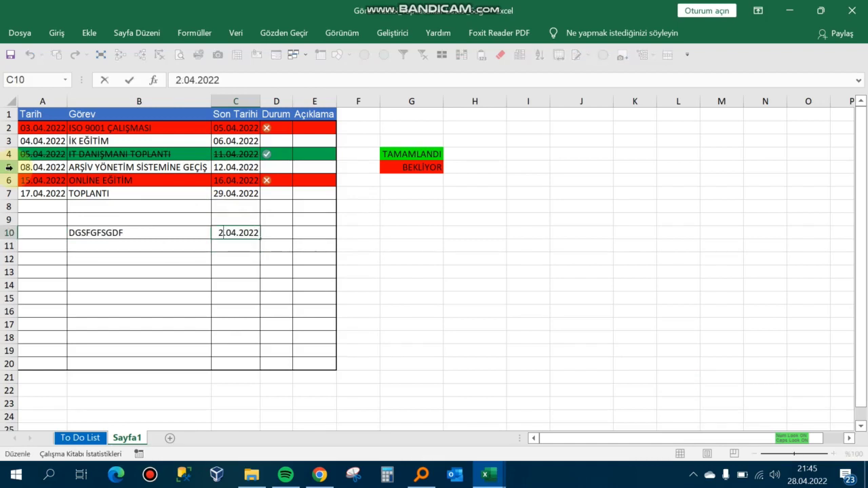
{"action": "type", "text": "9"}
{"action": "key", "text": "Return"}
{"action": "key", "text": "Up"}
{"action": "key", "text": "Right"}
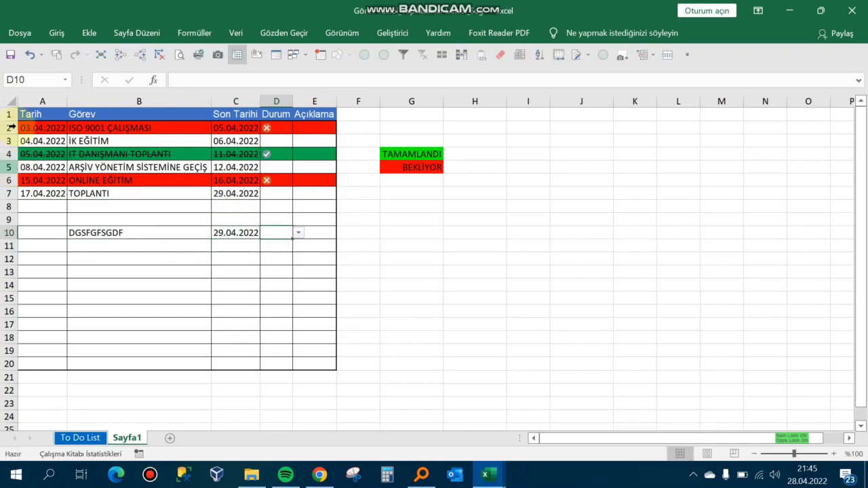
Mark the new task TAMAMLANDI so row 10 turns green and struck through
{"action": "left_click", "coordinate": [299, 232]}
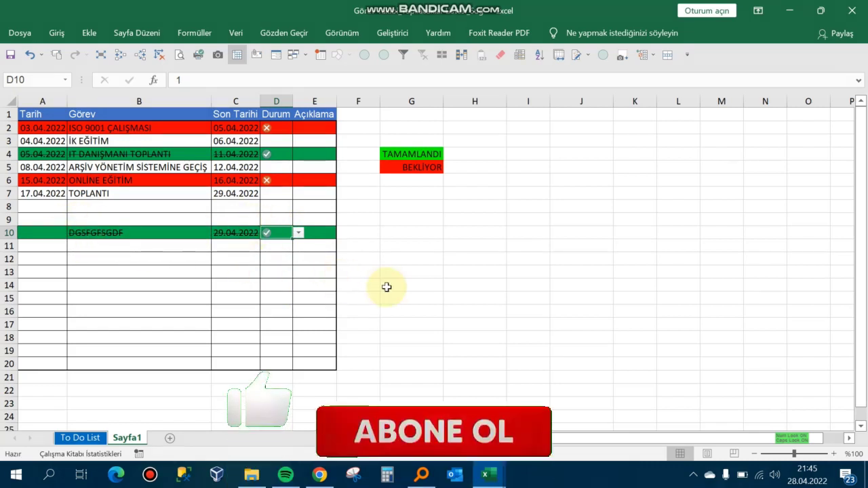
{"action": "left_click", "coordinate": [375, 233]}
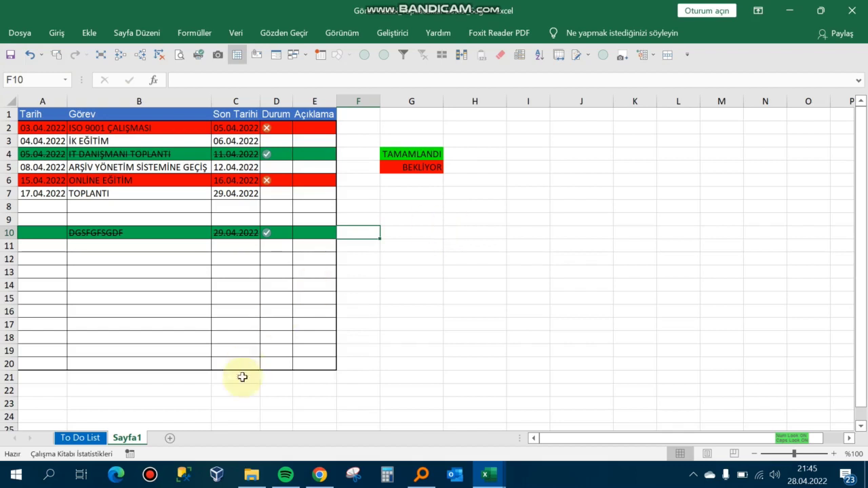
{"action": "left_click", "coordinate": [693, 476]}
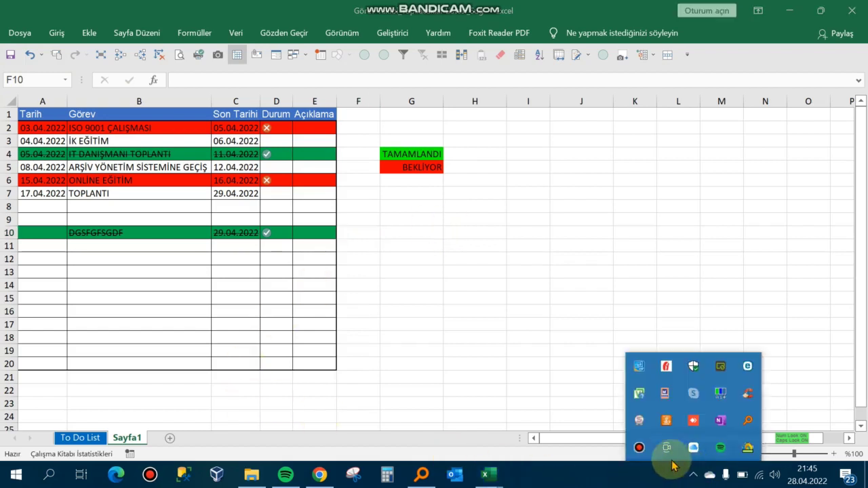
{"action": "left_click", "coordinate": [638, 447]}
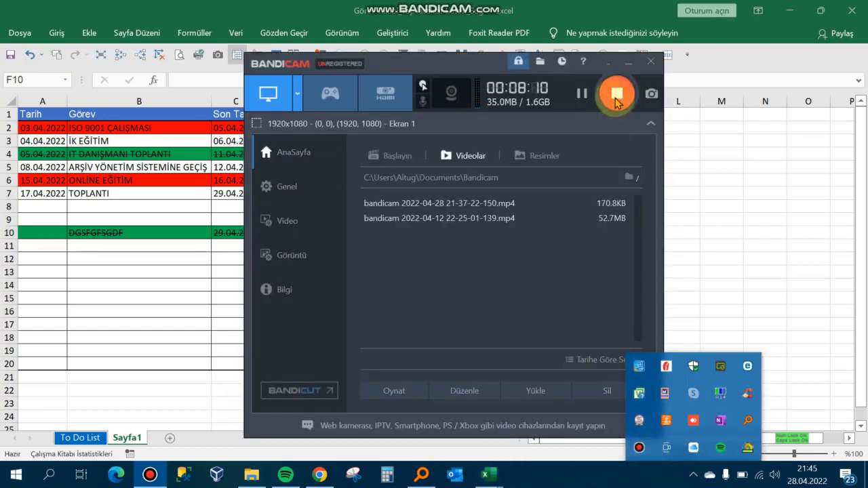